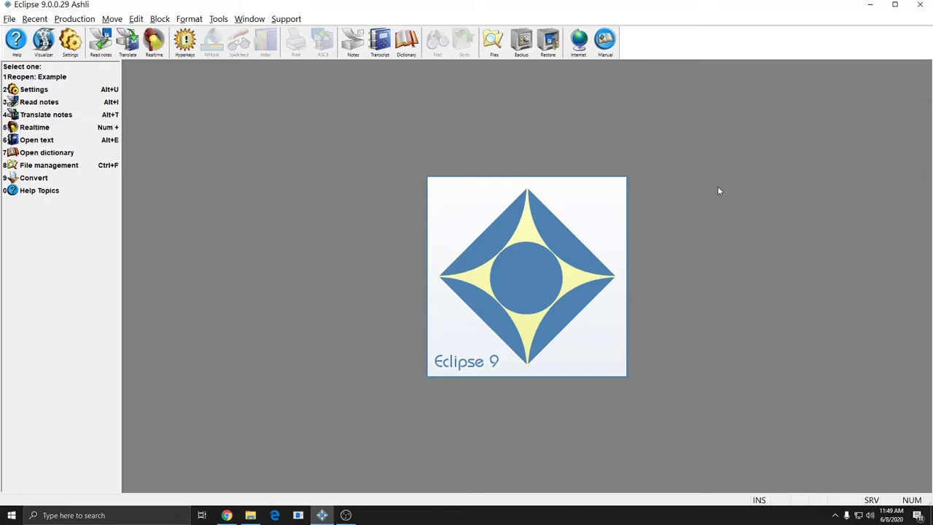
- Open the Production menu to reach the transcript output commands
click(79, 21)
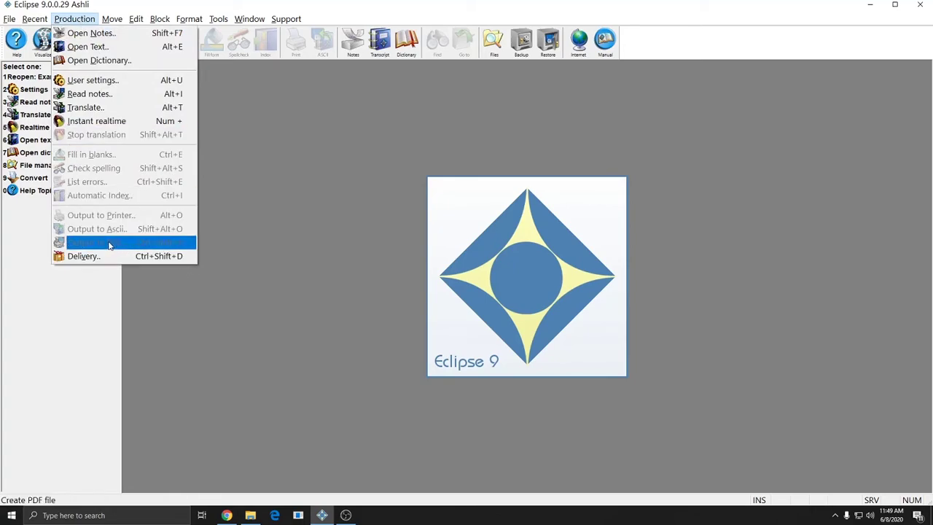
- Choose Output to PDF, open Example.ecl, and scroll through its Q&A text
click(109, 244)
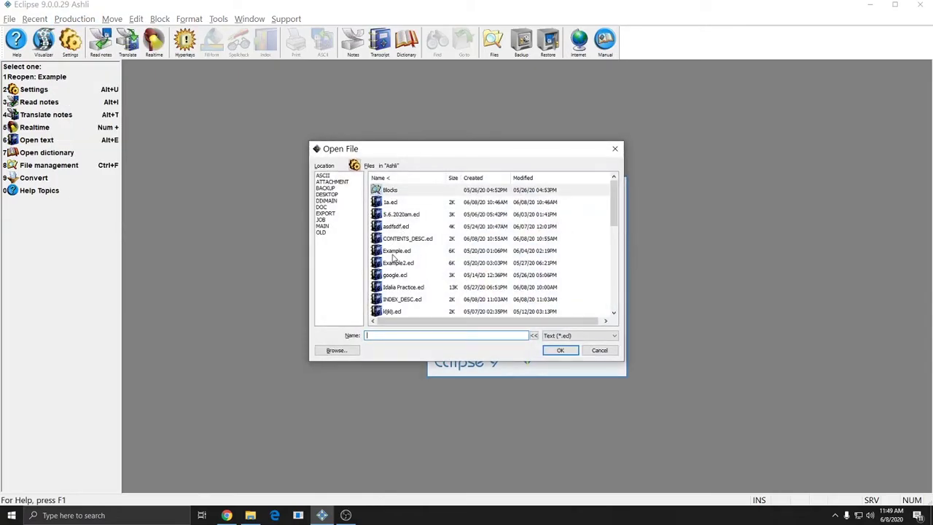
double_click(393, 250)
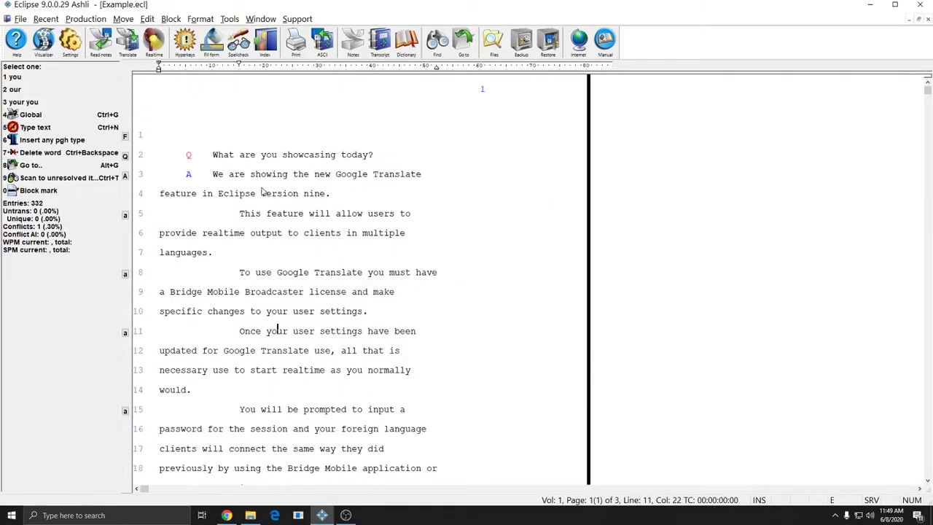
click(261, 193)
scroll(284, 227, down, 9)
scroll(285, 228, down, 9)
scroll(298, 248, up, 6)
scroll(268, 244, up, 3)
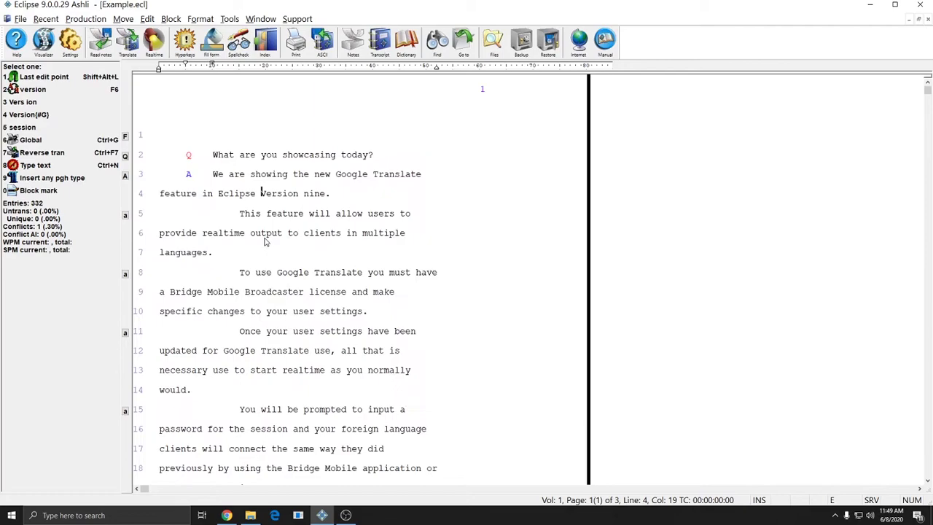
- Start Output to PDF and disallow printing and copying of the PDF
click(215, 155)
click(85, 19)
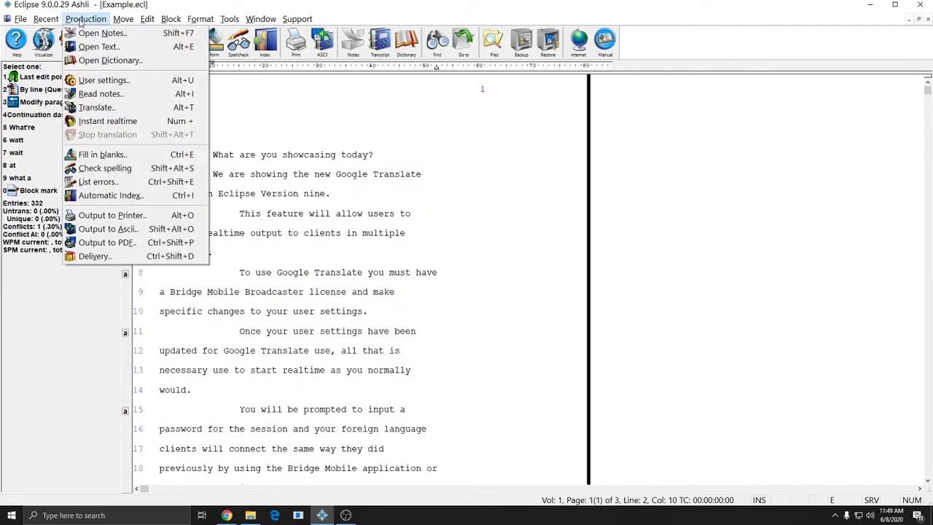
click(117, 246)
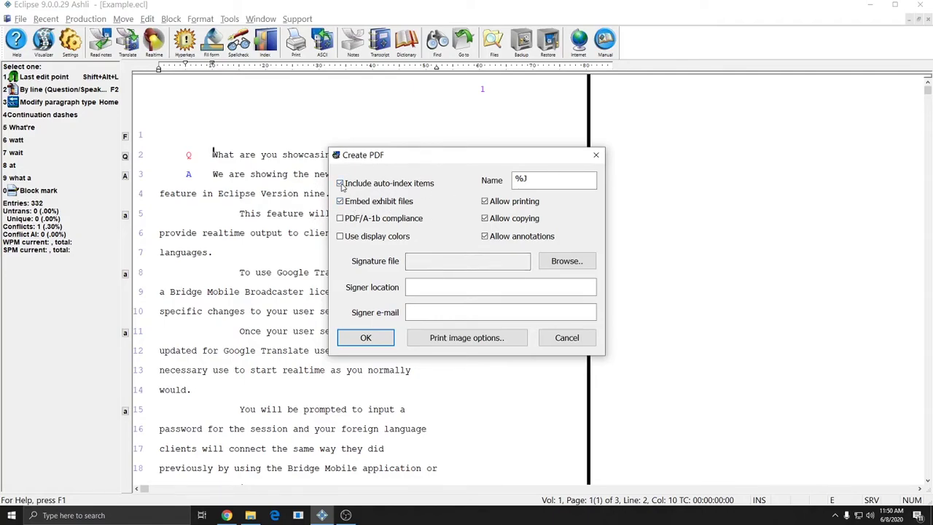
click(508, 202)
click(516, 220)
click(581, 179)
- Set the page layout to Full sized with index and create the PDF
click(464, 341)
click(444, 236)
click(412, 250)
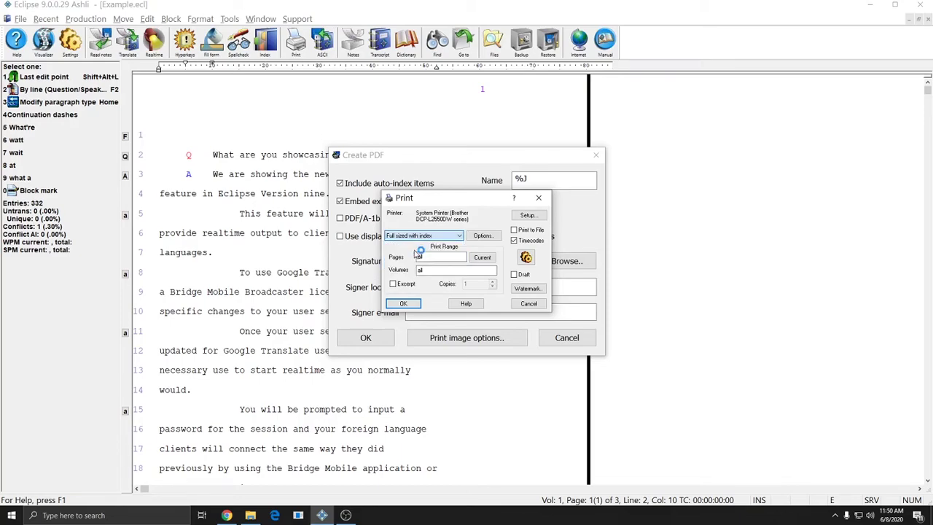
click(402, 303)
click(366, 338)
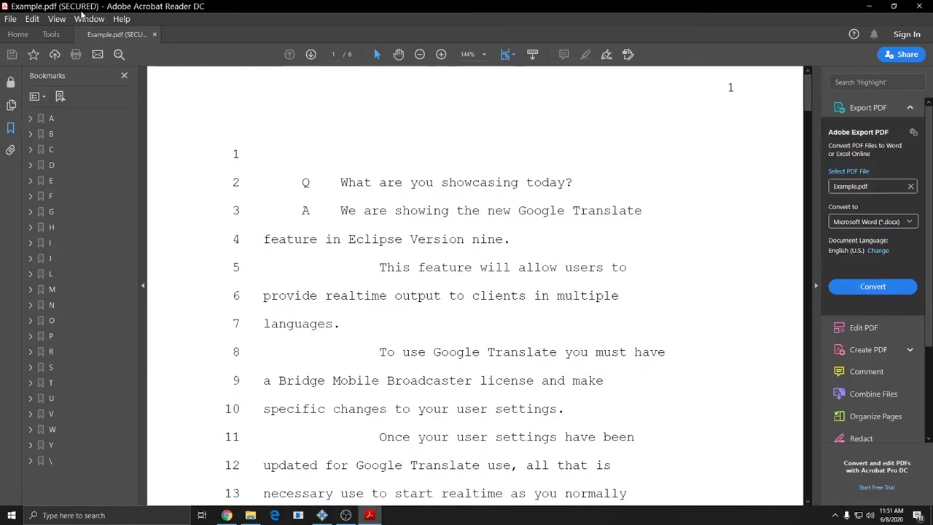
- Check the PDF's security settings and confirm Print is unavailable in the File menu
click(11, 84)
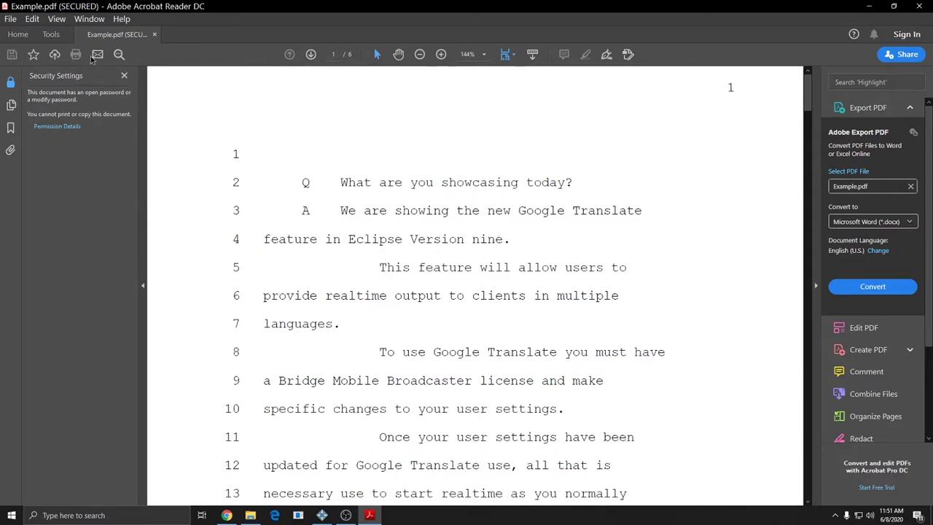
click(12, 21)
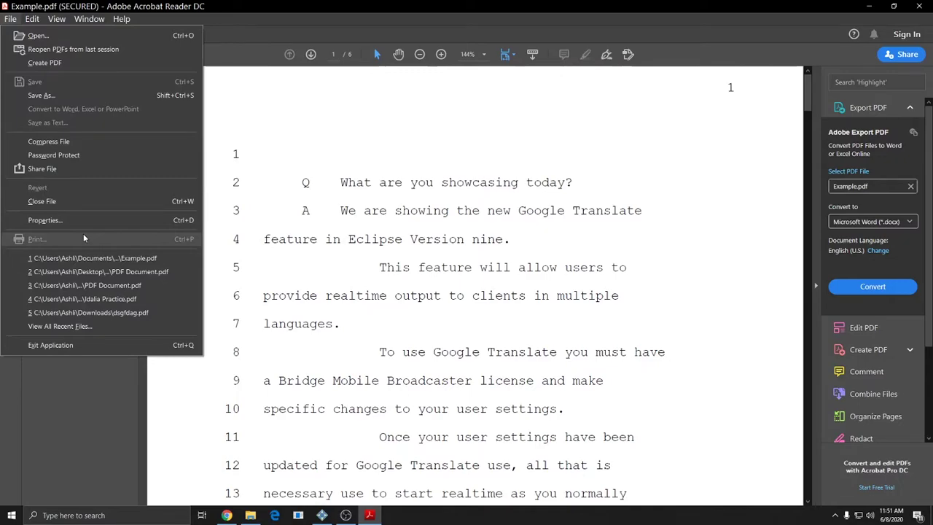
click(495, 213)
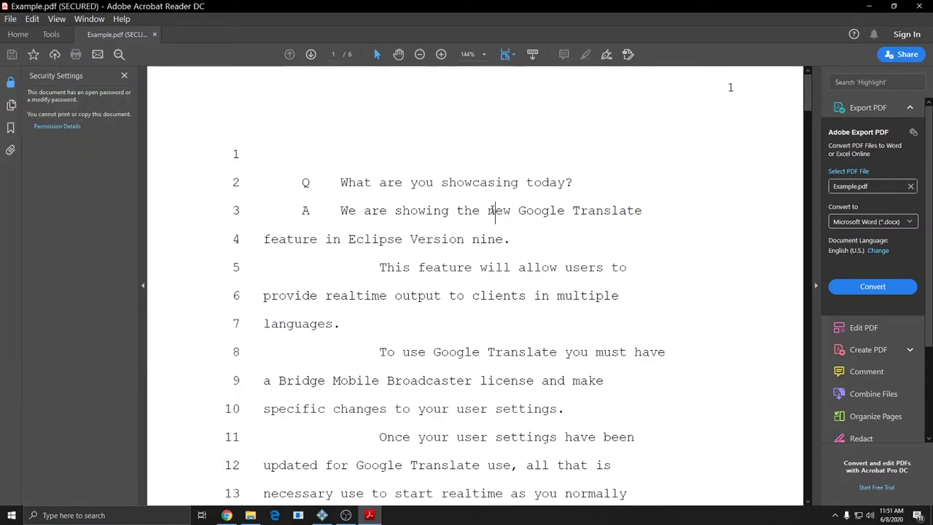
- Select the words 'What are you showcasing' on line 2 to test copying
drag(493, 219, 387, 221)
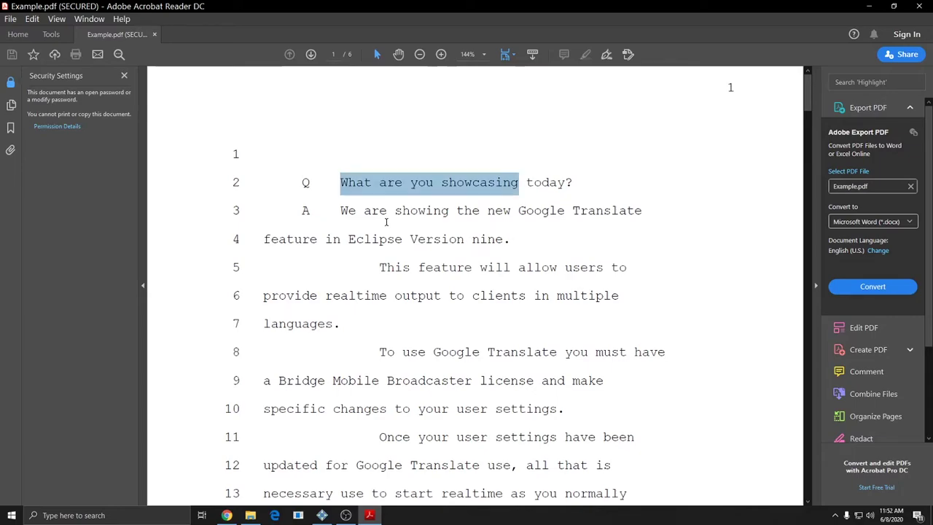
click(389, 213)
drag(341, 182, 515, 182)
click(403, 186)
drag(341, 183, 518, 182)
click(149, 515)
text(po)
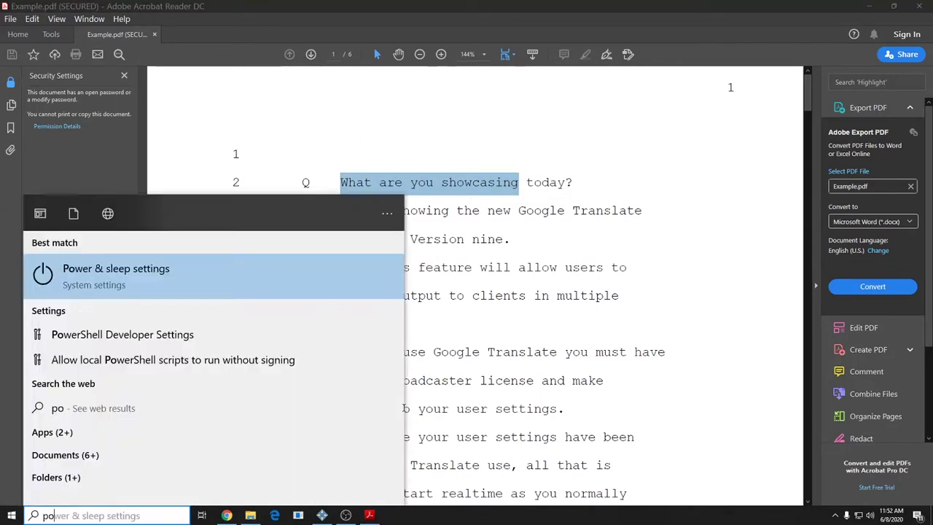
key(BackSpace)
key(BackSpace)
text(notepad)
key(Return)
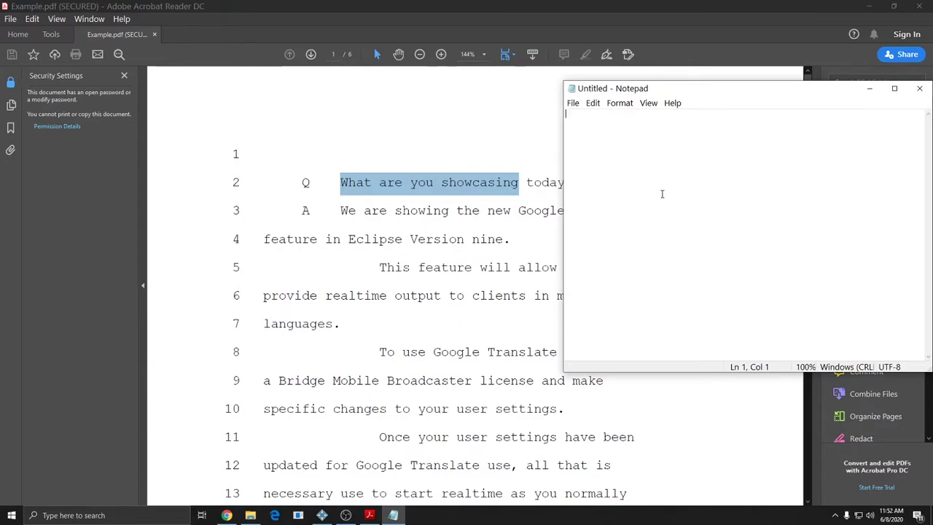
right_click(601, 148)
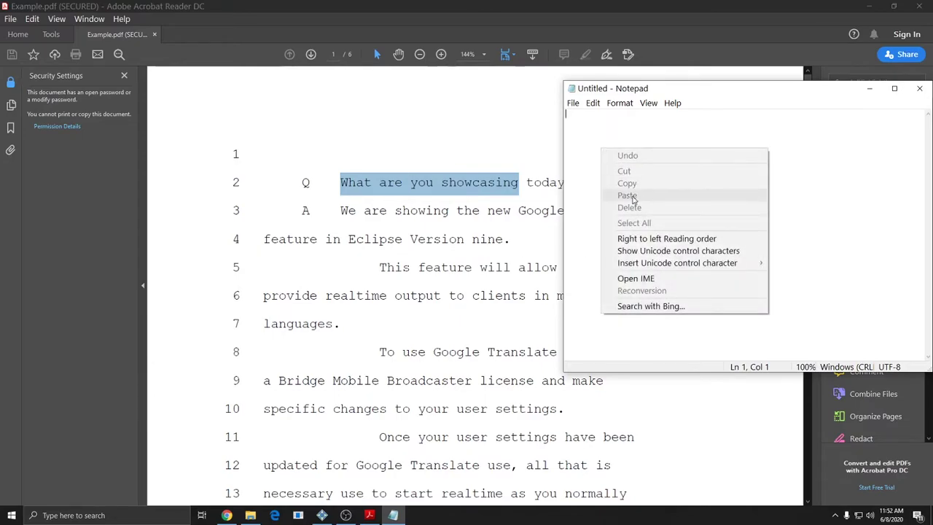
click(878, 205)
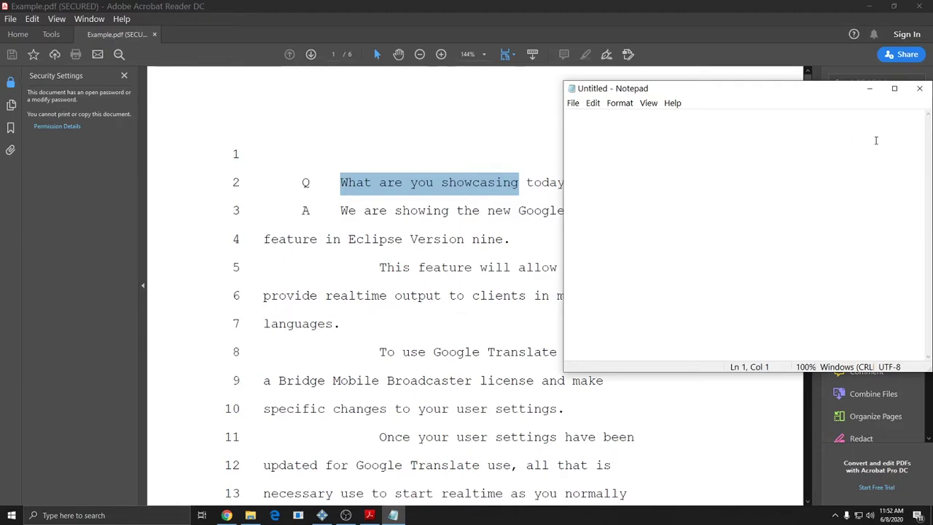
click(920, 89)
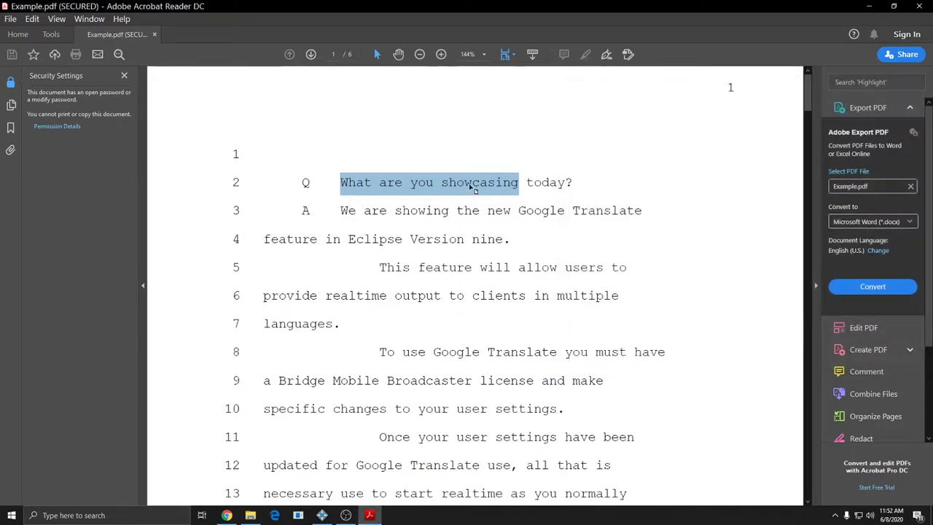
- Scroll through pages 1–2 of Example.pdf and back to the top
click(470, 183)
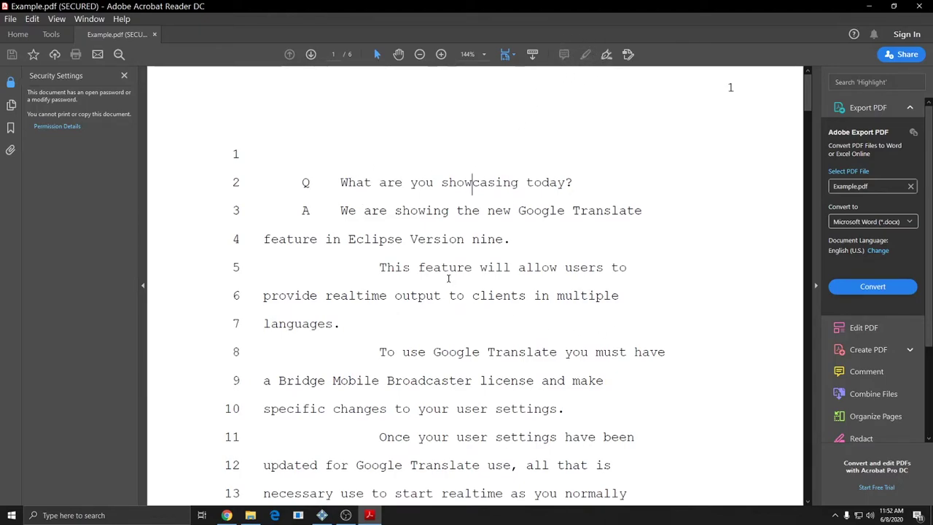
scroll(412, 233, down, 6)
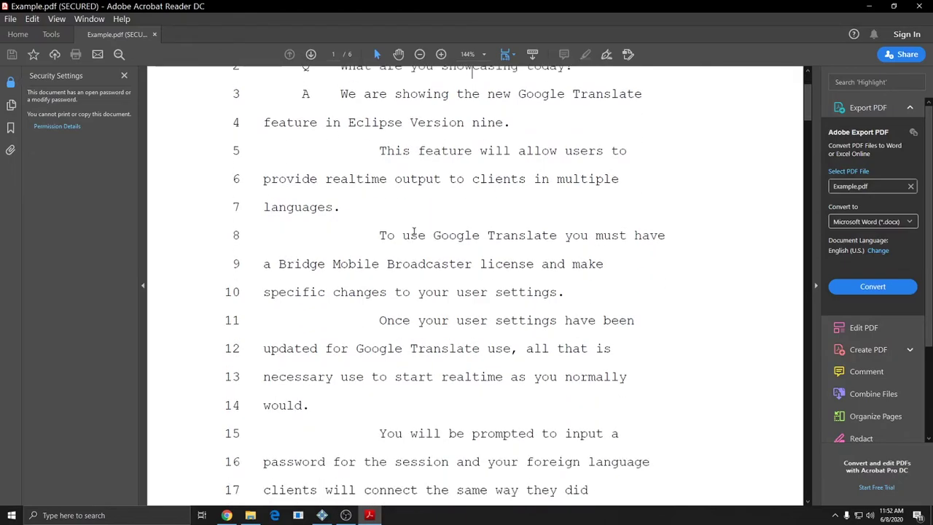
scroll(413, 228, down, 10)
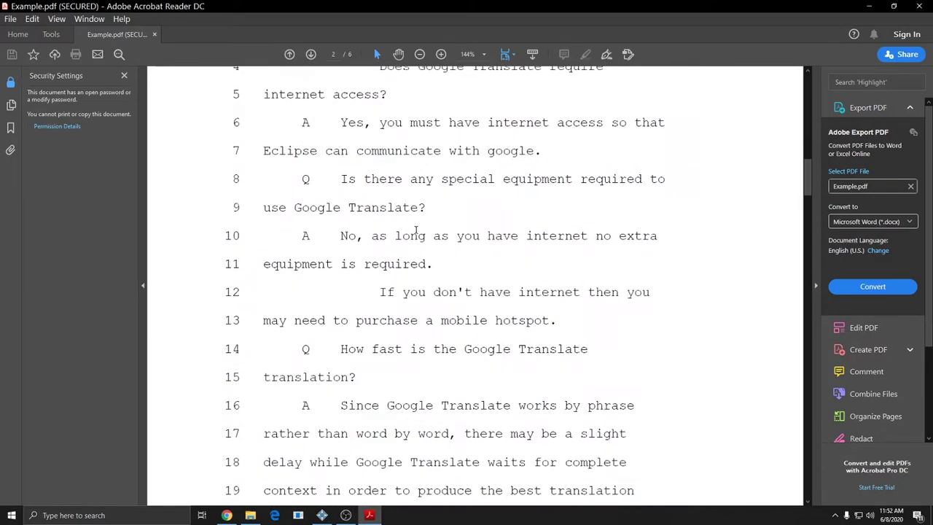
scroll(416, 229, up, 12)
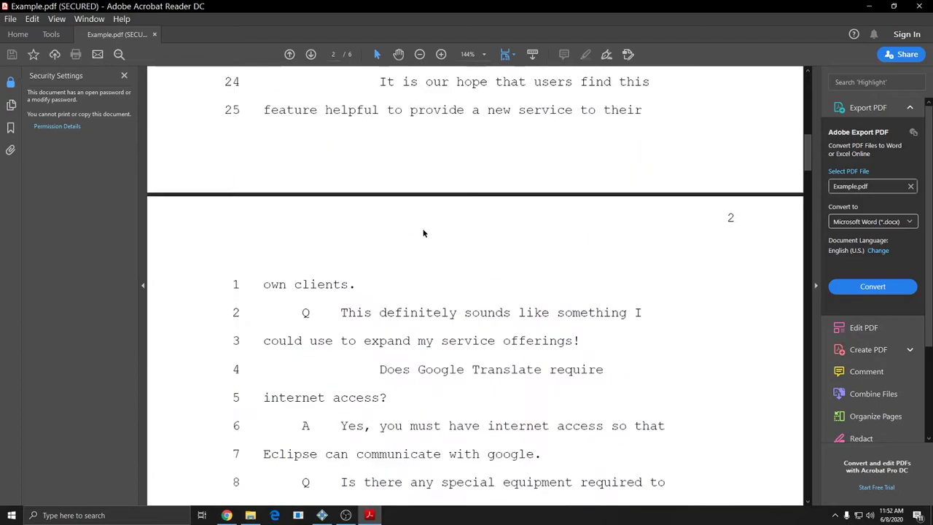
scroll(422, 230, up, 4)
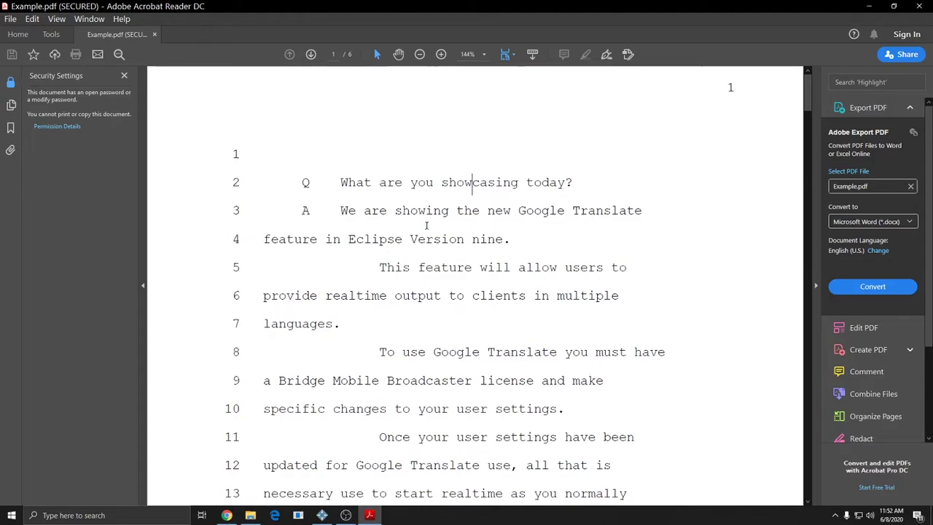
- Close Acrobat Reader and open PDF Document.ecl in Eclipse, reviewing its exhibits and indexes
click(919, 6)
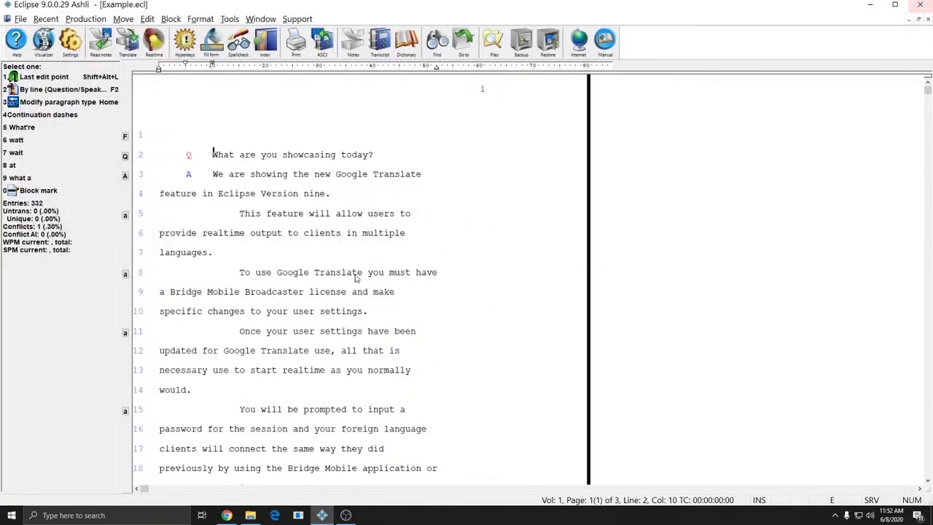
key(Escape)
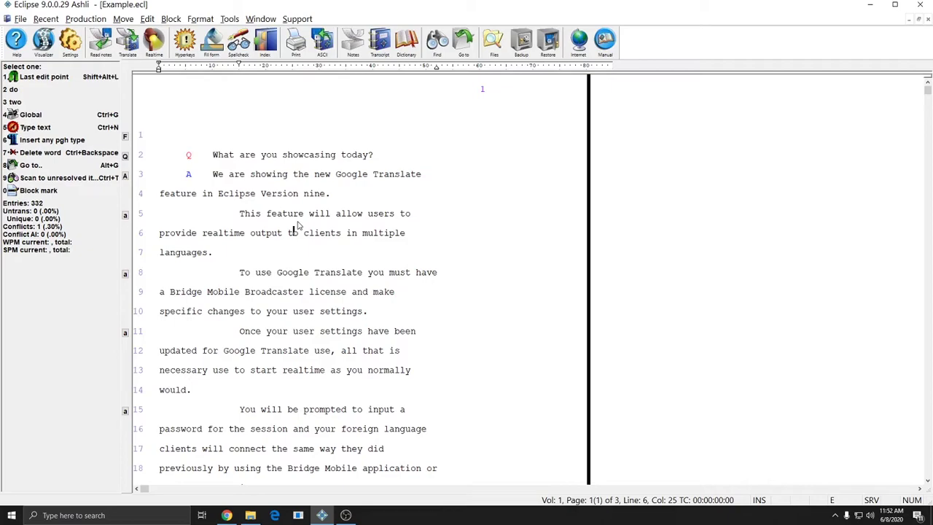
key(Escape)
text(6)
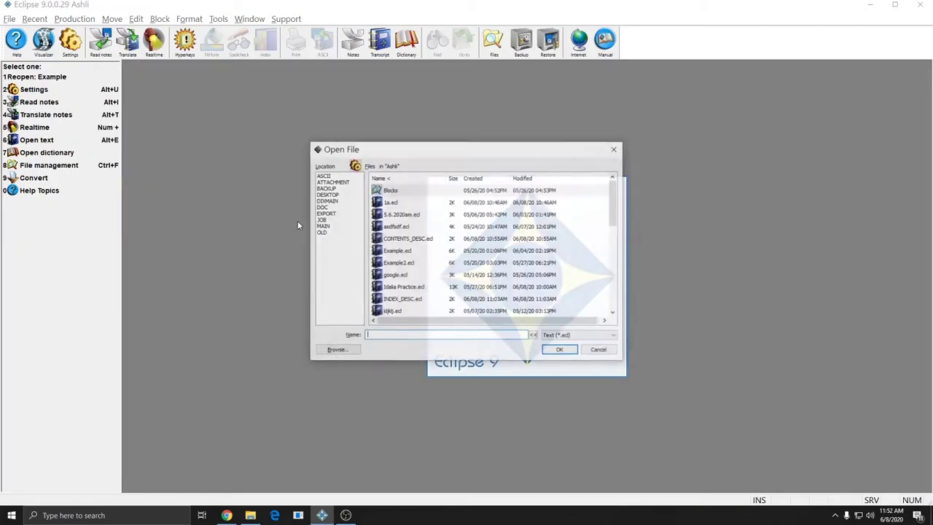
text(pdf)
key(Return)
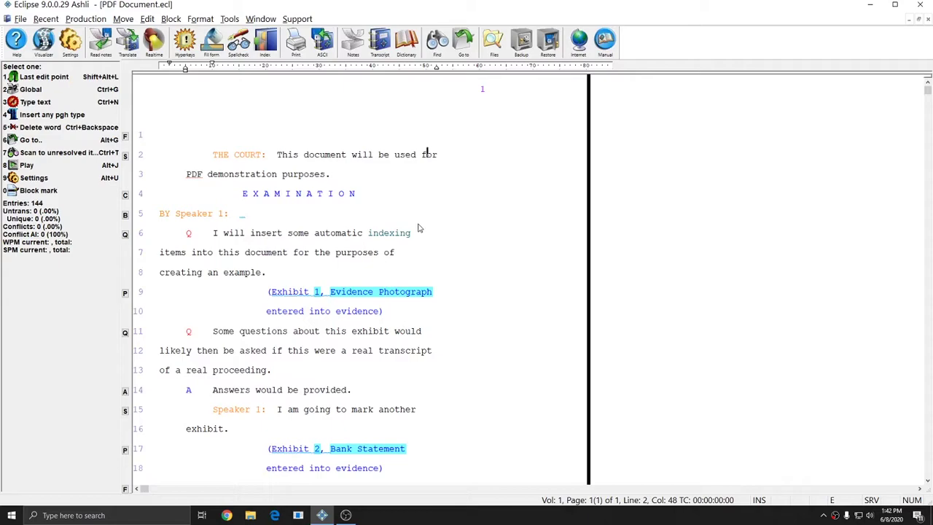
scroll(306, 205, down, 2)
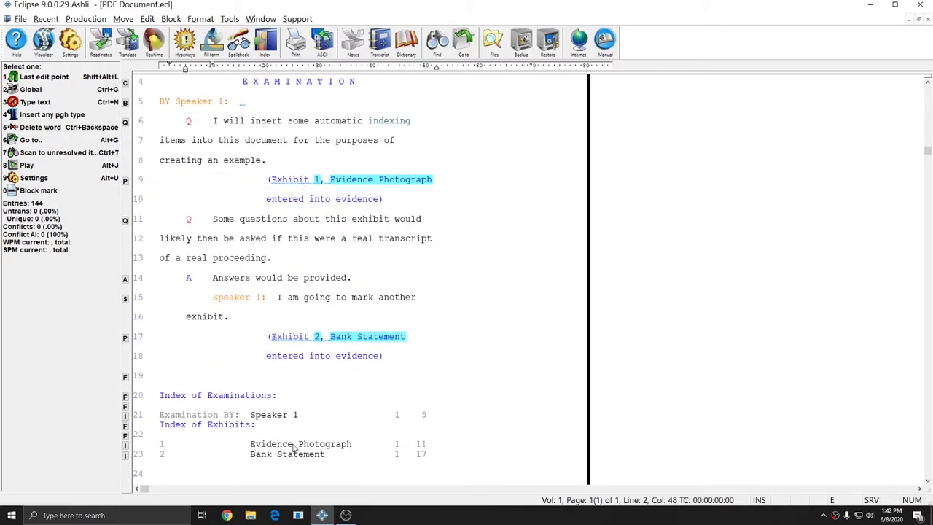
scroll(292, 449, down, 1)
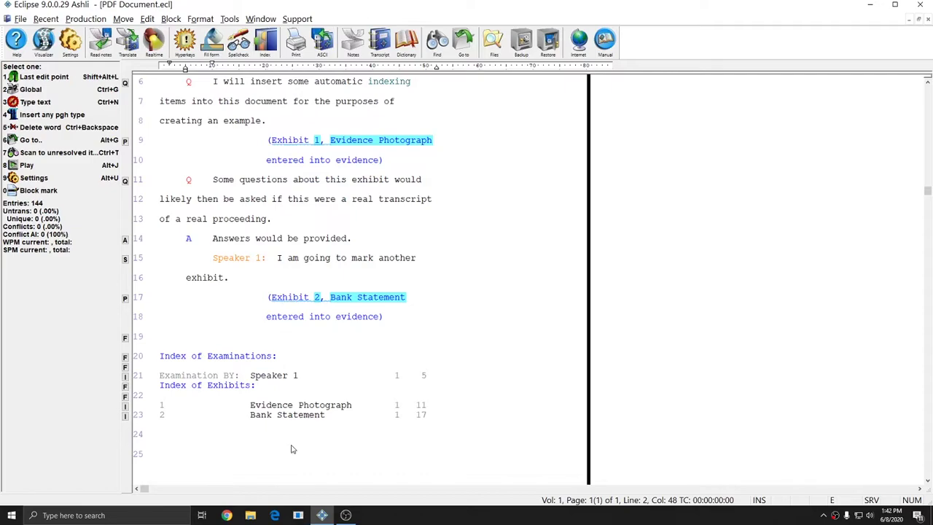
scroll(291, 449, up, 1)
- Insert an attachment command linking digital-evidence.jpg before Exhibit 1
click(291, 190)
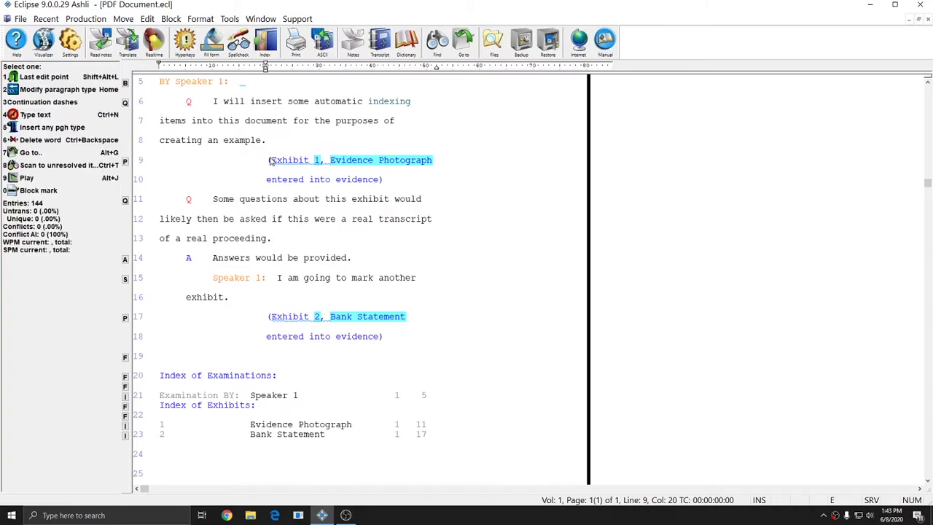
key(ctrl+shift+p)
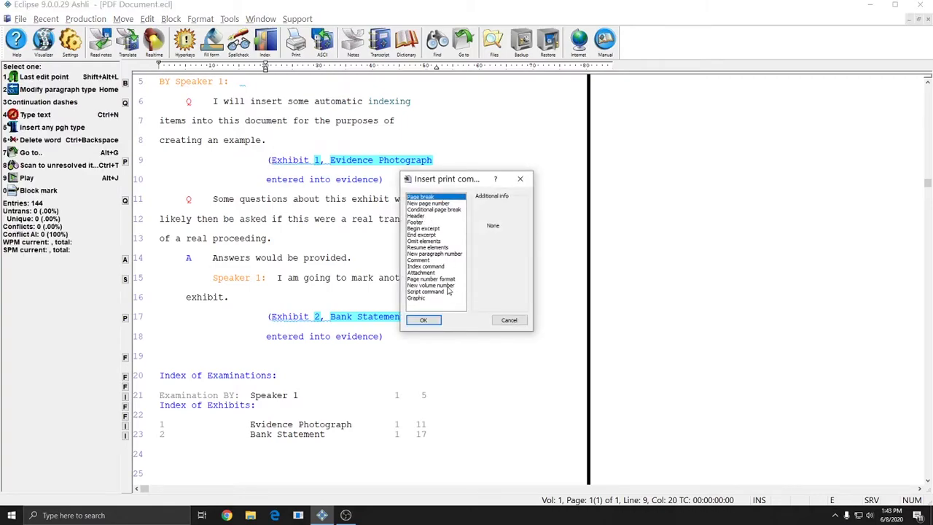
click(429, 273)
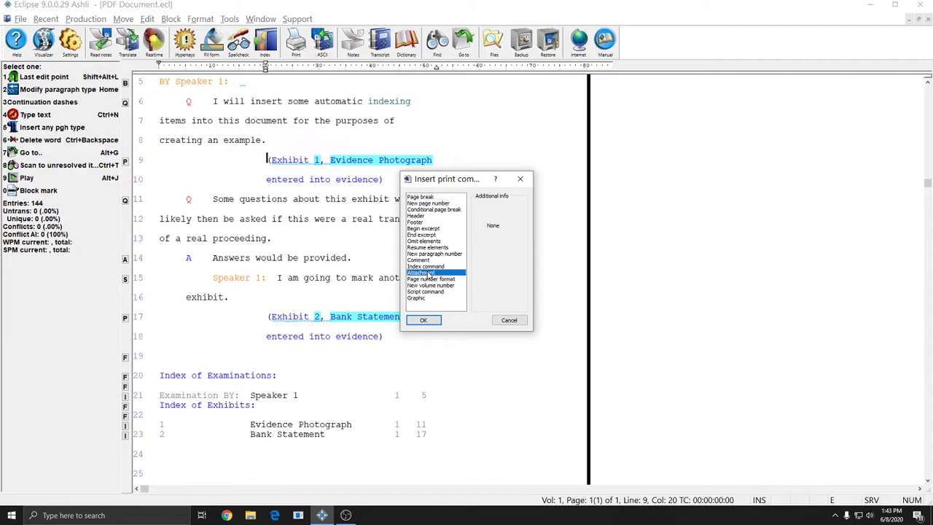
click(424, 321)
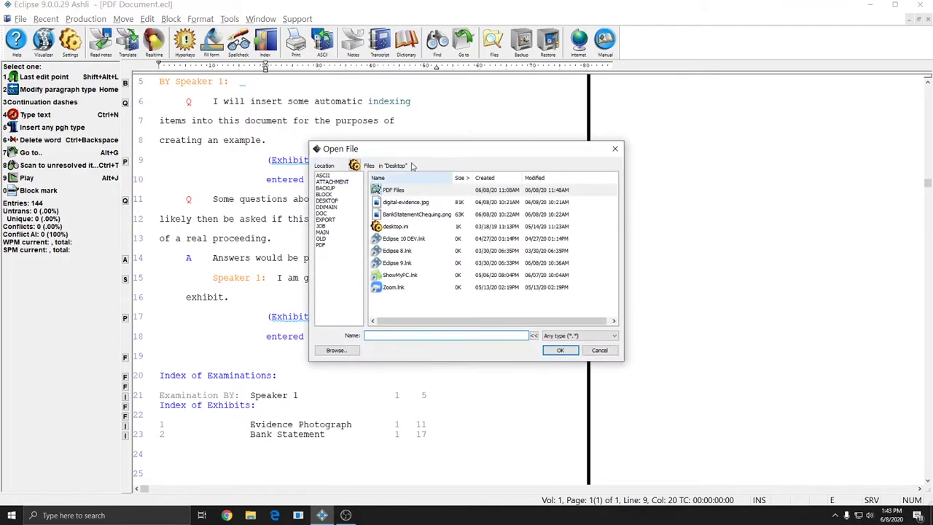
drag(406, 155, 392, 185)
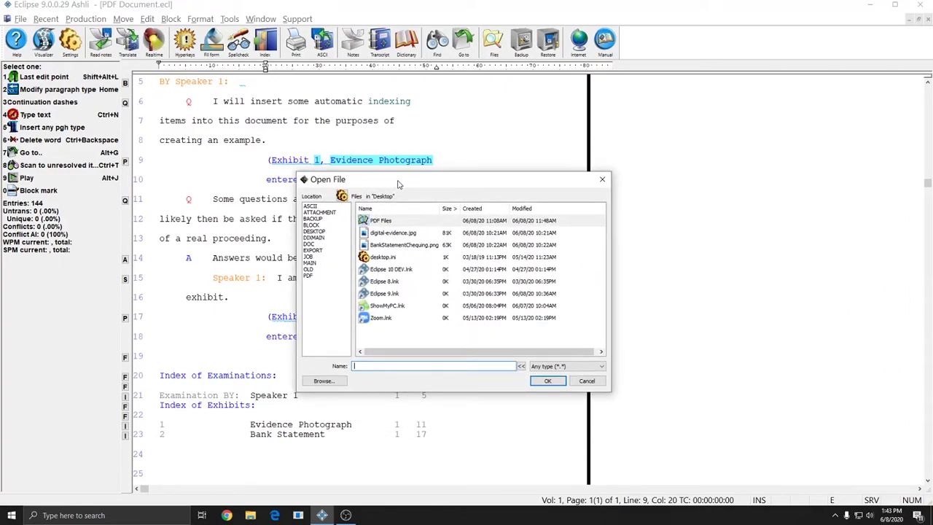
click(380, 234)
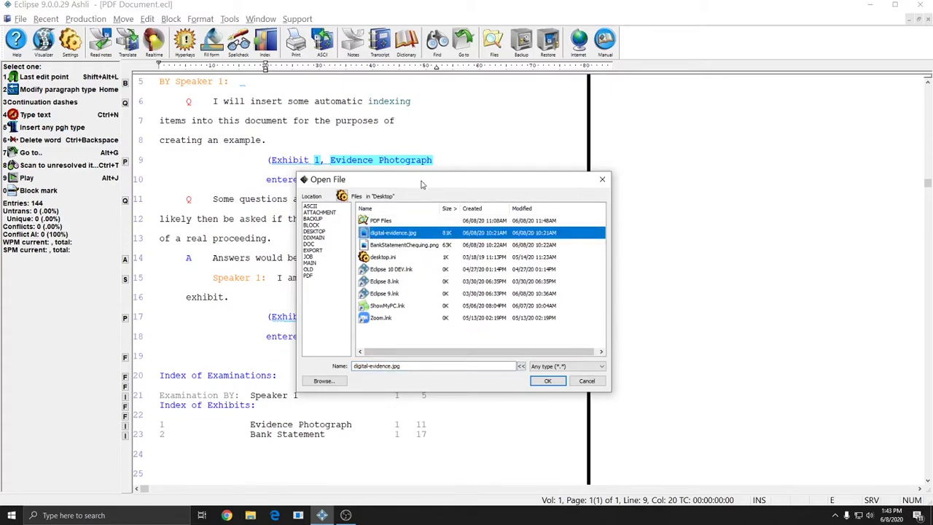
click(545, 381)
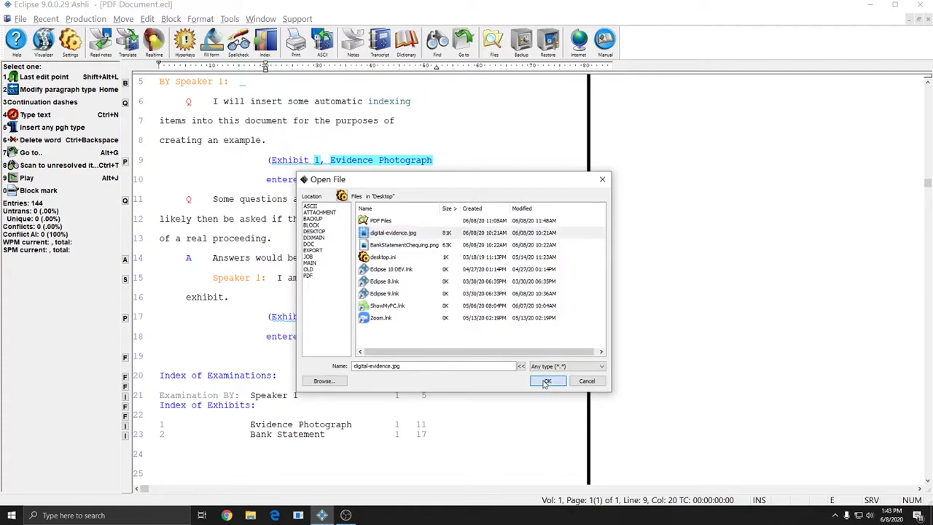
- Insert an attachment command linking BankStatementChequing.png before Exhibit 2
click(268, 318)
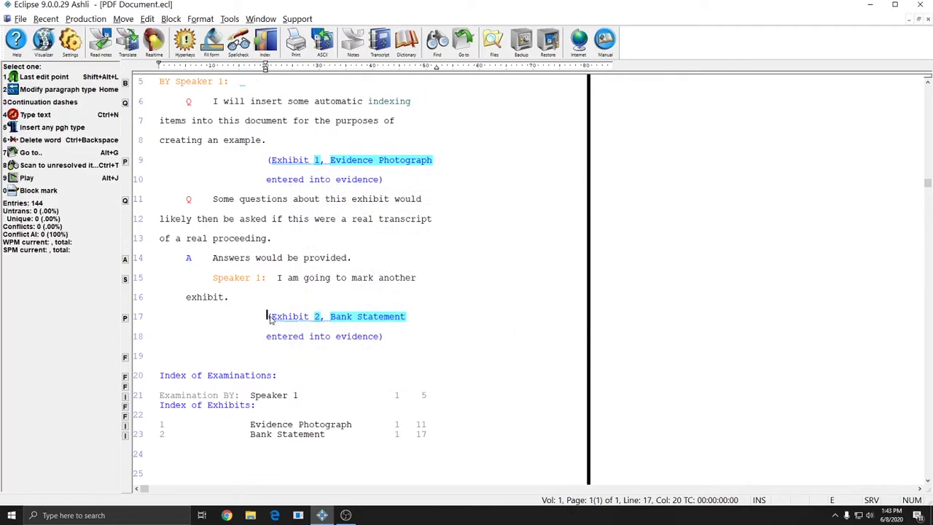
key(ctrl+shift+p)
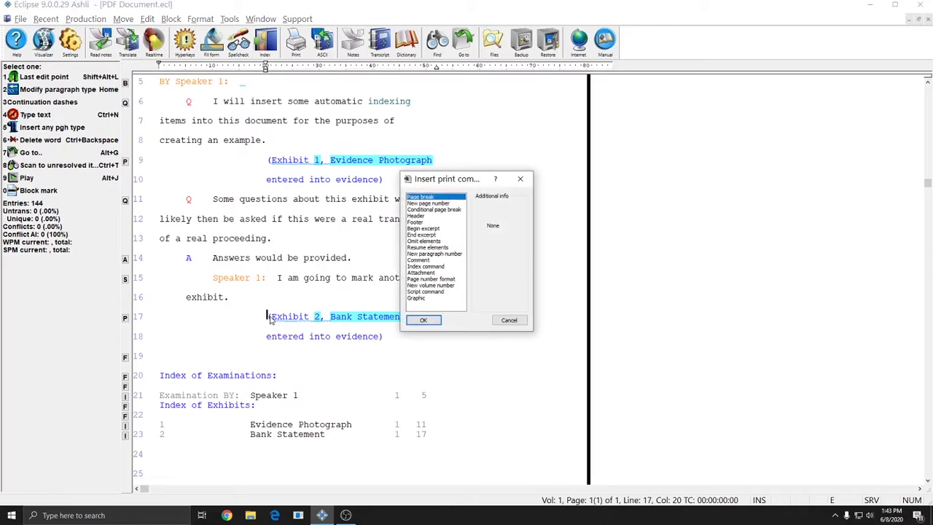
click(426, 274)
click(426, 321)
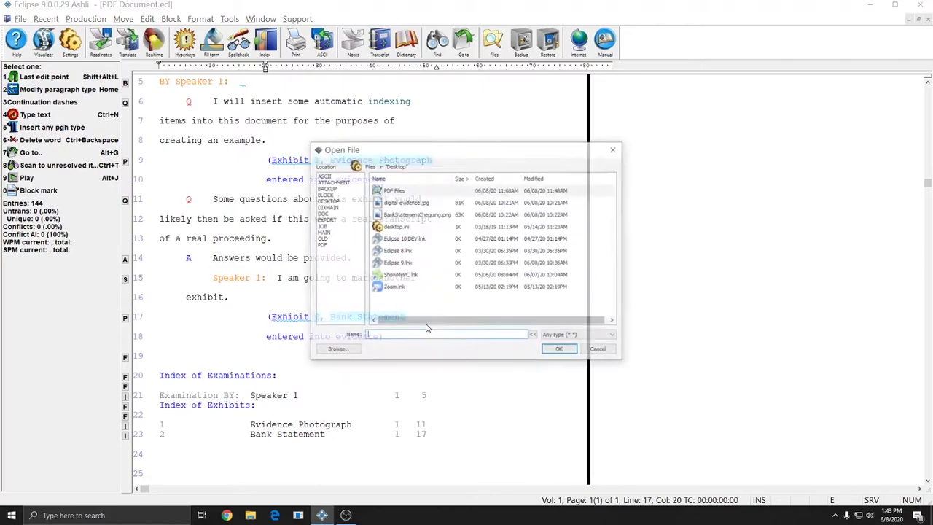
drag(424, 152, 320, 88)
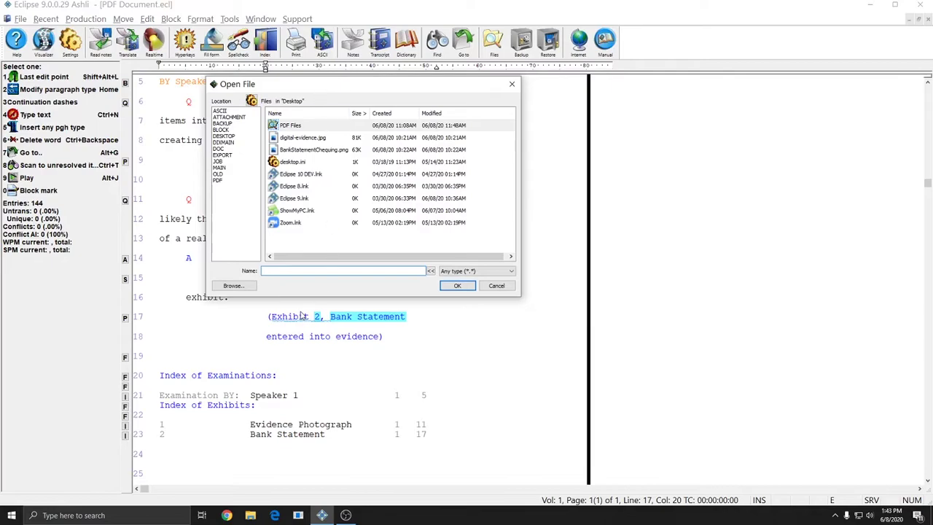
double_click(311, 150)
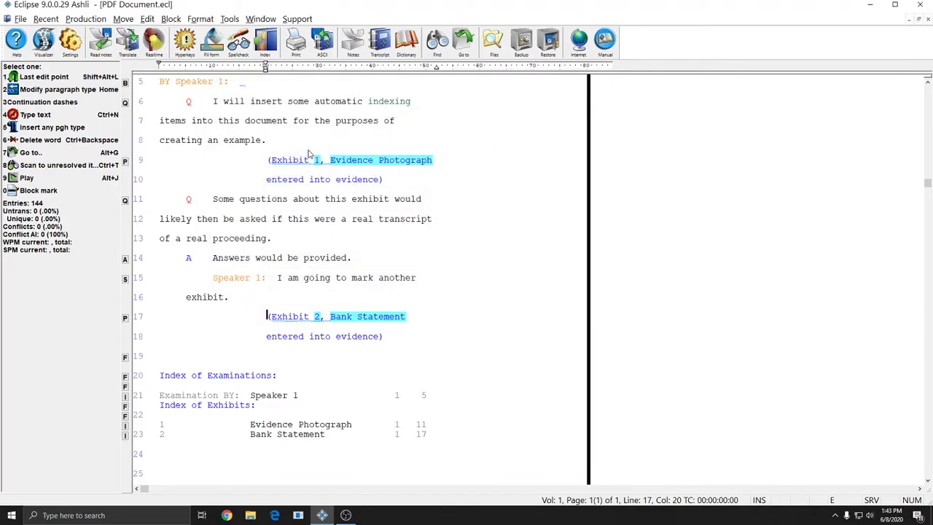
click(334, 337)
key(ctrl+shift+c)
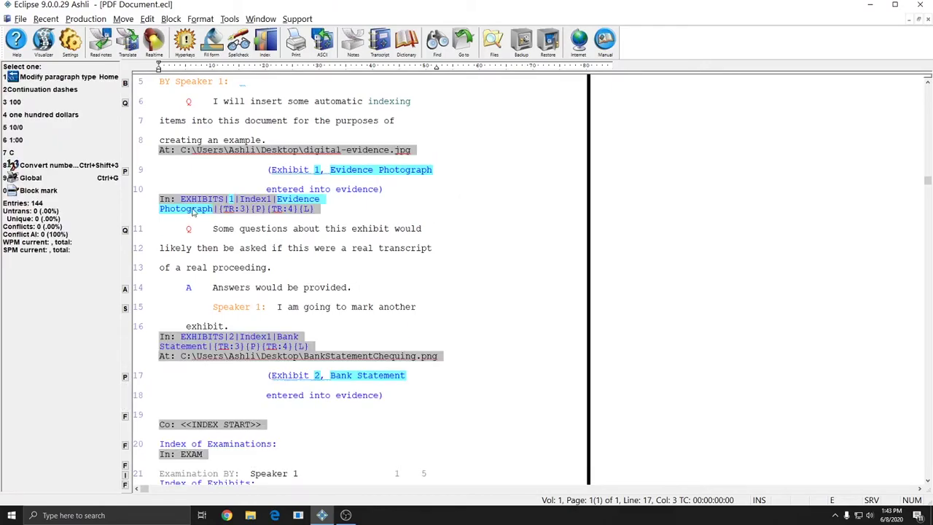
scroll(292, 243, up, 3)
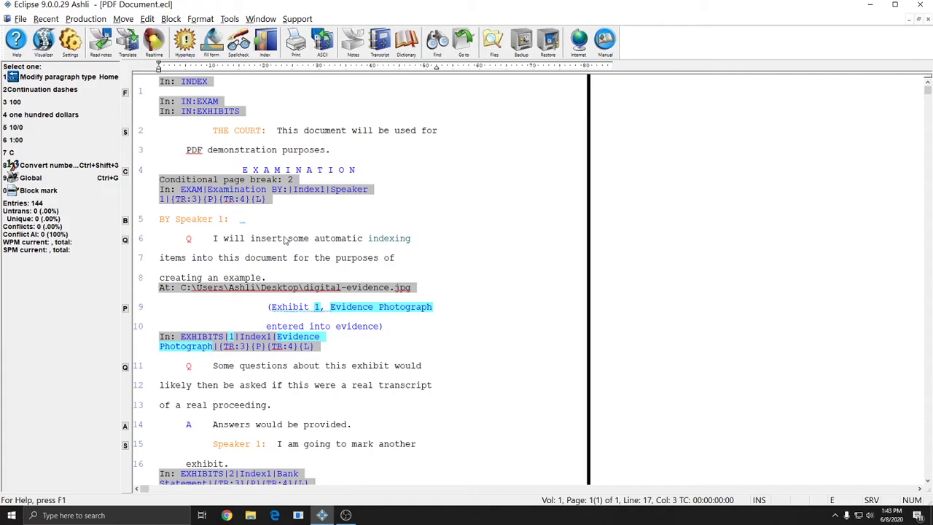
scroll(277, 245, up, 1)
scroll(277, 245, down, 3)
scroll(269, 231, down, 2)
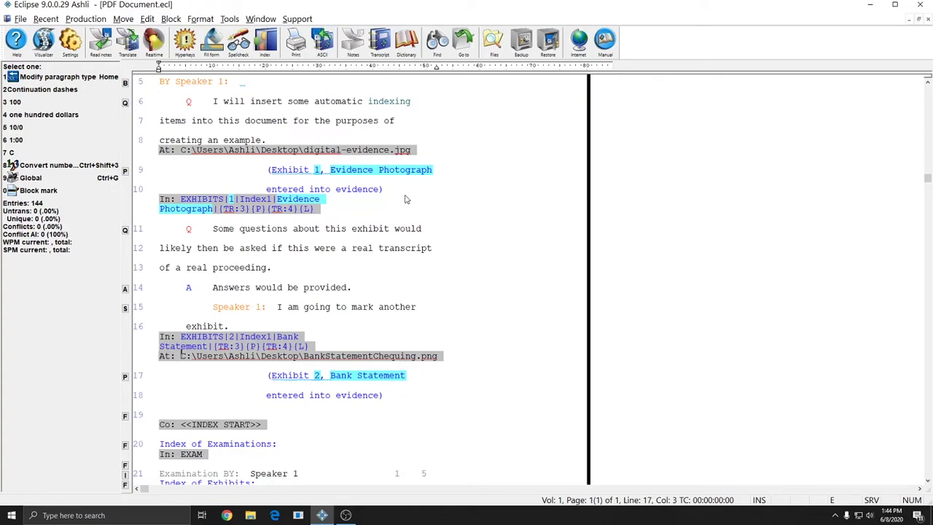
scroll(405, 199, down, 1)
- Start Output to PDF and turn off Use display colors
drag(241, 191, 240, 231)
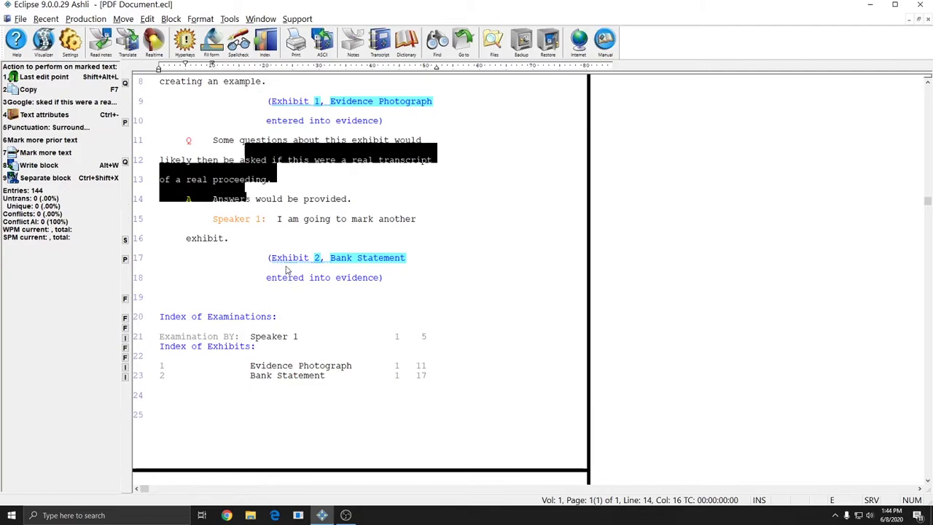
scroll(287, 271, up, 1)
click(344, 275)
click(85, 18)
click(102, 242)
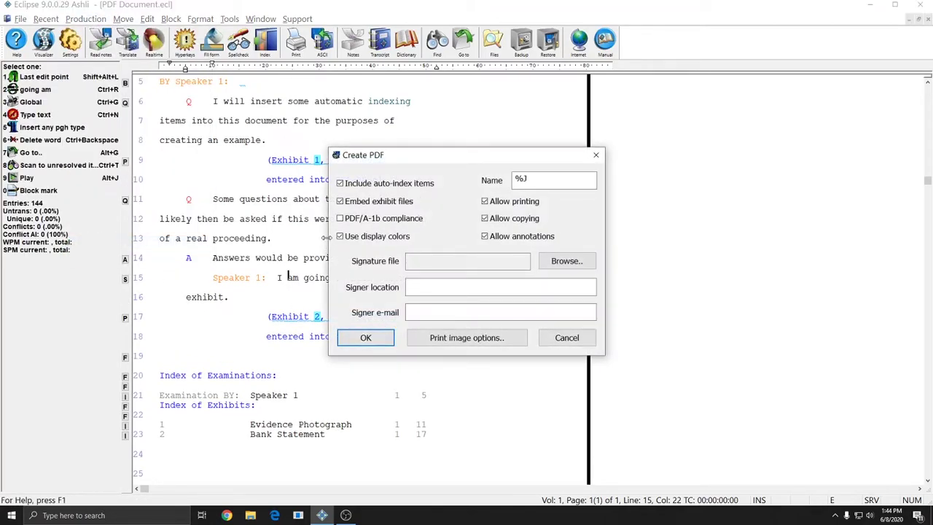
click(341, 236)
- Choose the Full sized with index print layout and generate the PDF
click(359, 345)
click(421, 236)
click(428, 255)
click(403, 303)
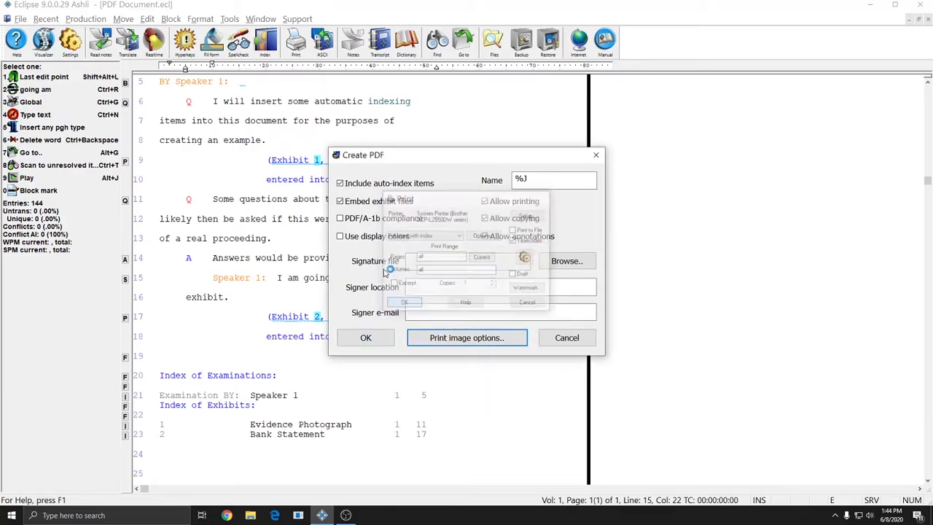
click(366, 340)
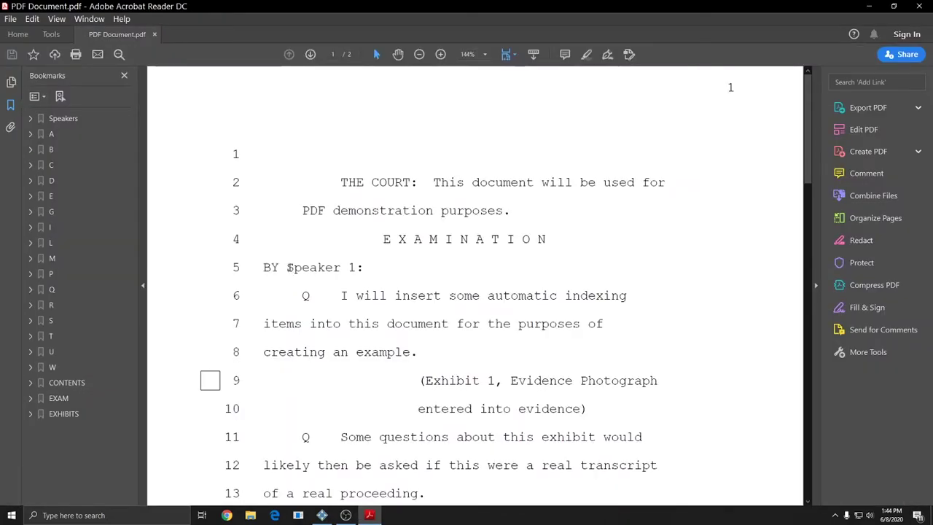
scroll(289, 268, down, 5)
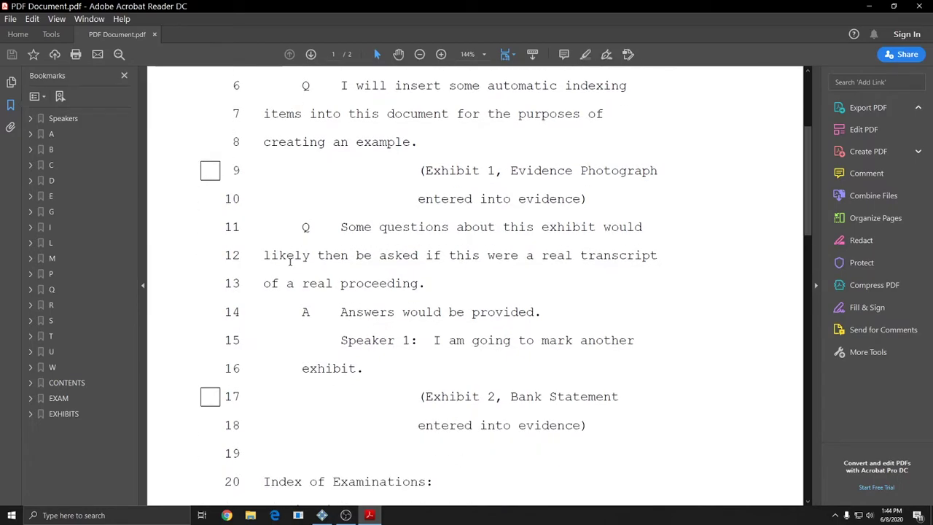
scroll(289, 260, up, 4)
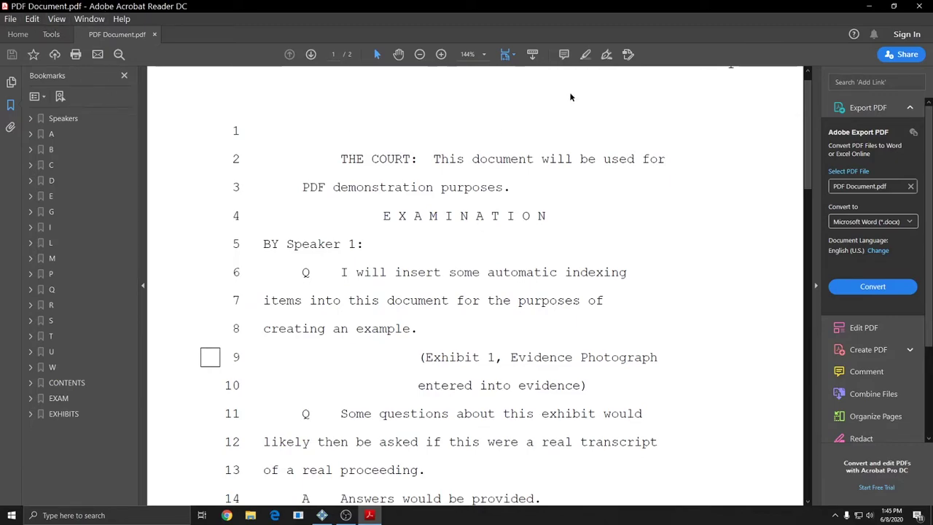
- Add a sticky note before 'This' and highlight 'document will be used' on line 2
click(564, 54)
click(439, 161)
click(791, 166)
click(585, 54)
drag(470, 160, 636, 160)
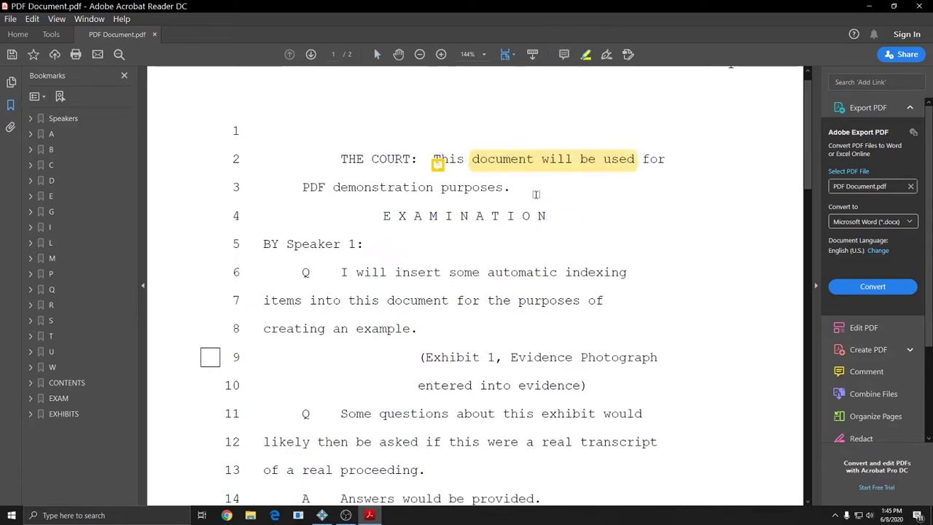
click(587, 54)
- Check the PDF's print settings, then close them without printing
click(10, 18)
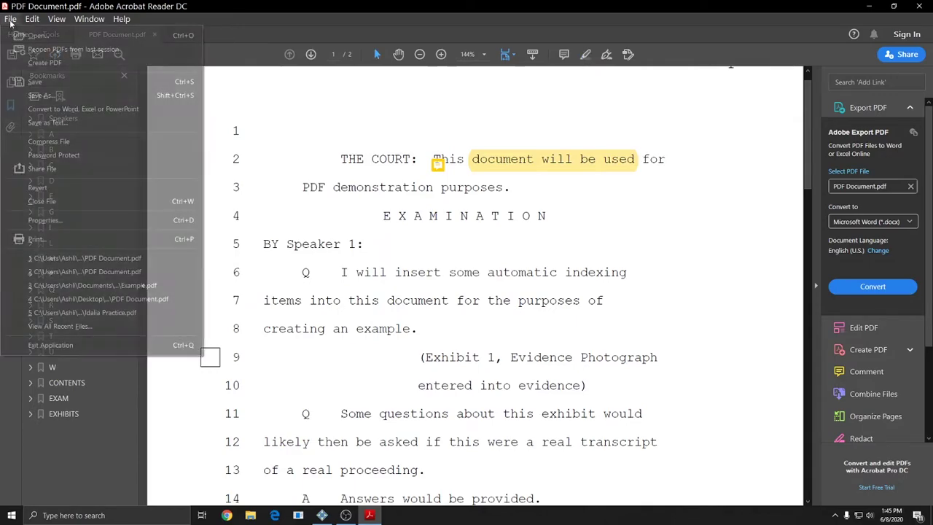
click(34, 242)
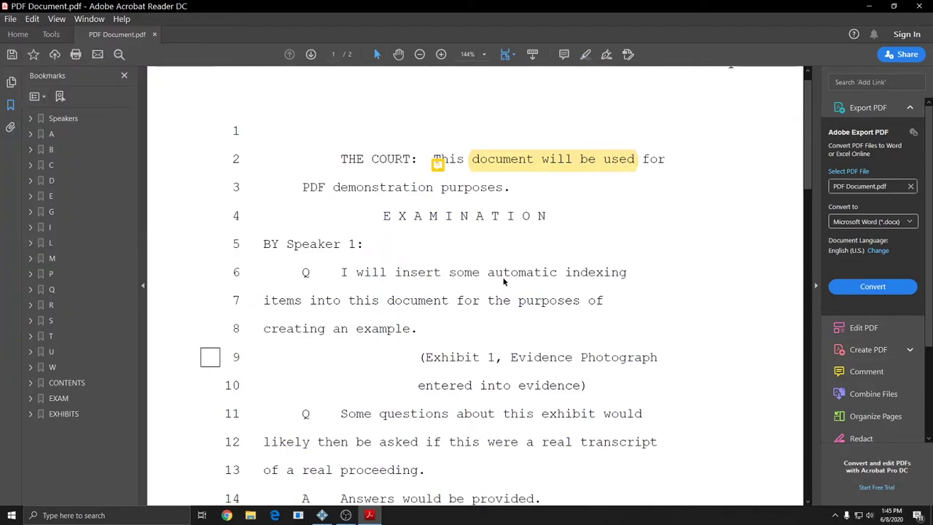
click(642, 112)
- Copy the EXAMINATION heading into Notepad, then close Notepad without saving
mouse_move(379, 216)
mouse_down()
mouse_move(548, 217)
mouse_move(577, 242)
mouse_up()
key(super)
text(notepad)
key(Return)
key(ctrl+v)
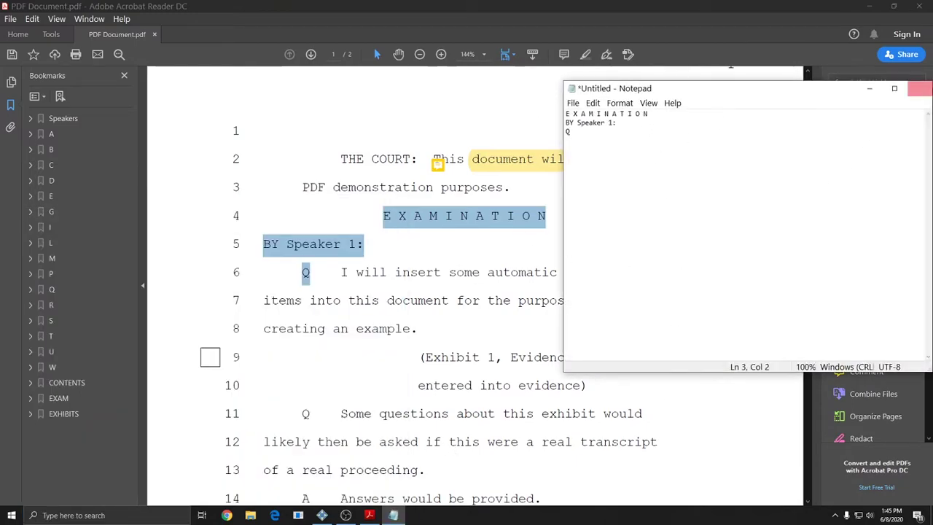
click(919, 89)
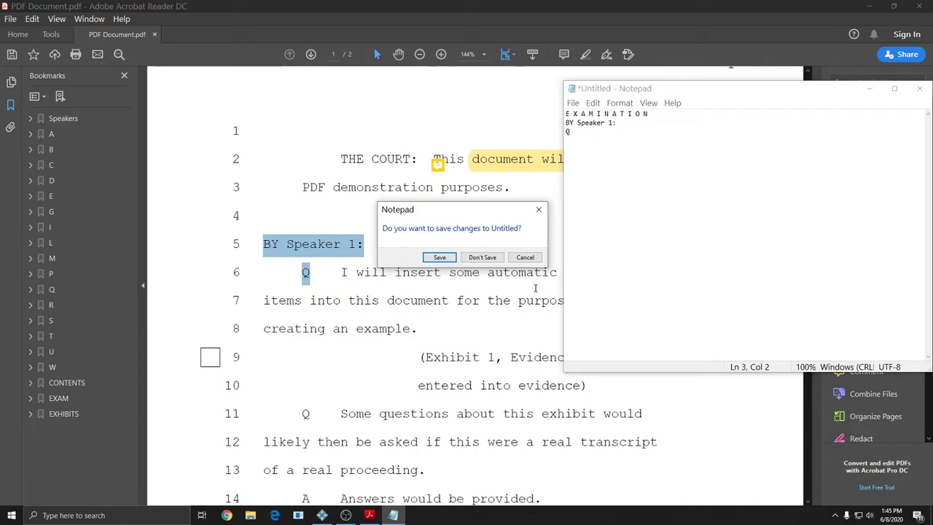
click(482, 257)
click(487, 278)
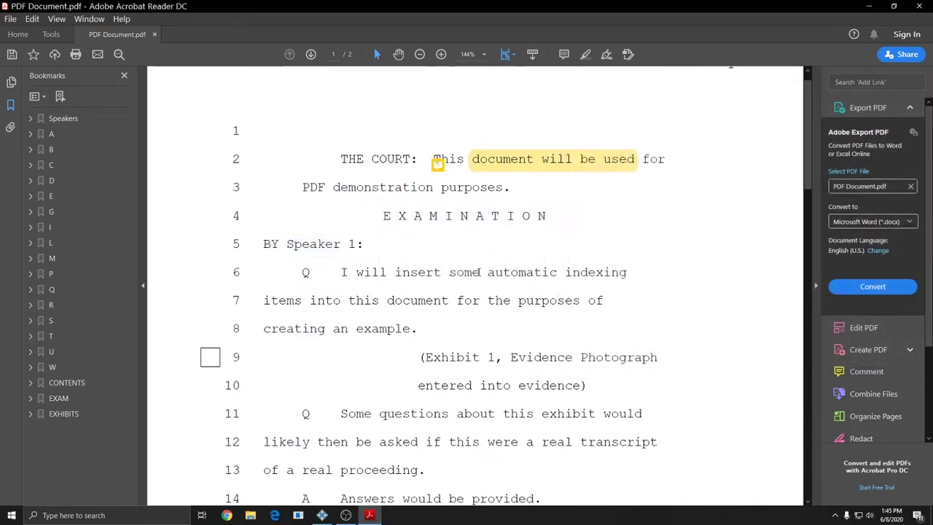
scroll(392, 215, down, 5)
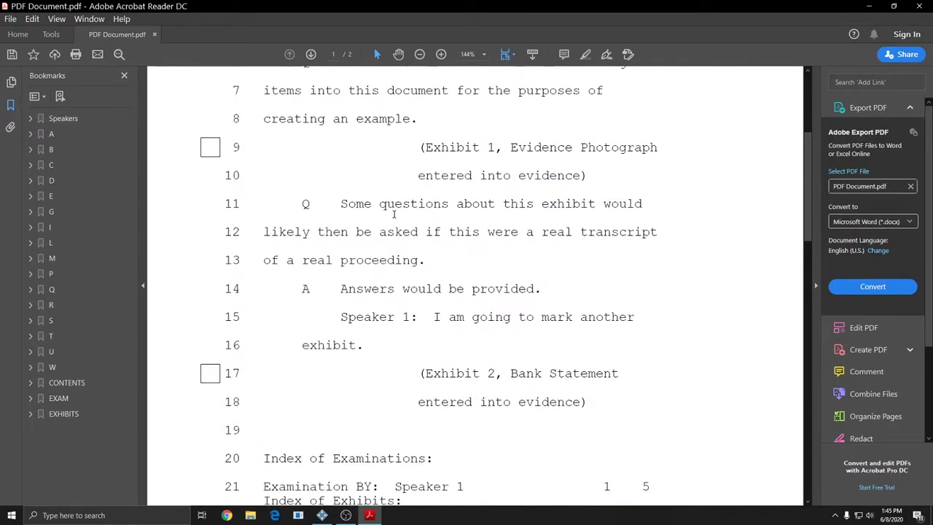
triple_click(441, 150)
click(479, 150)
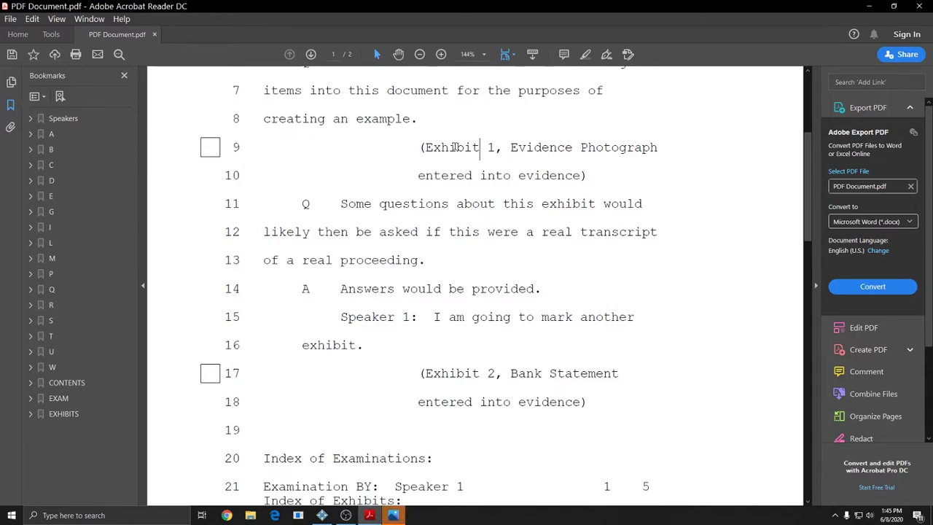
click(400, 516)
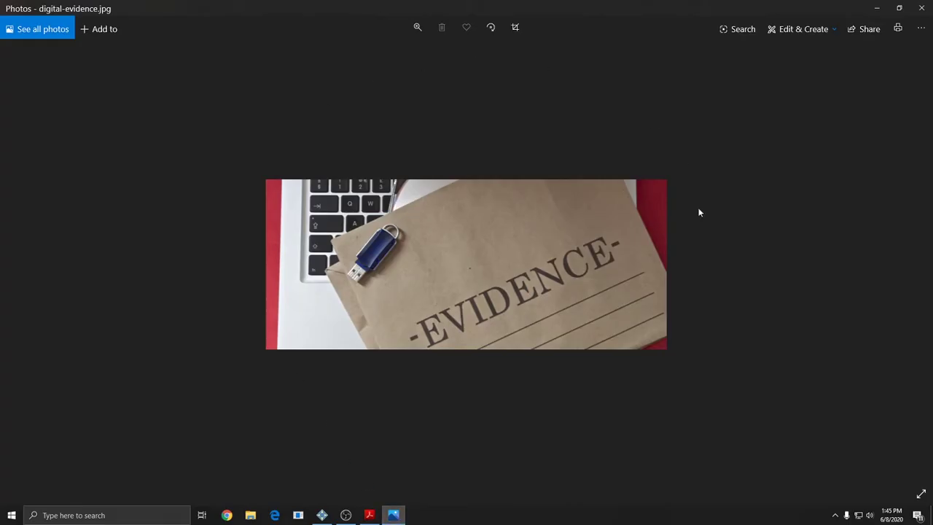
click(920, 9)
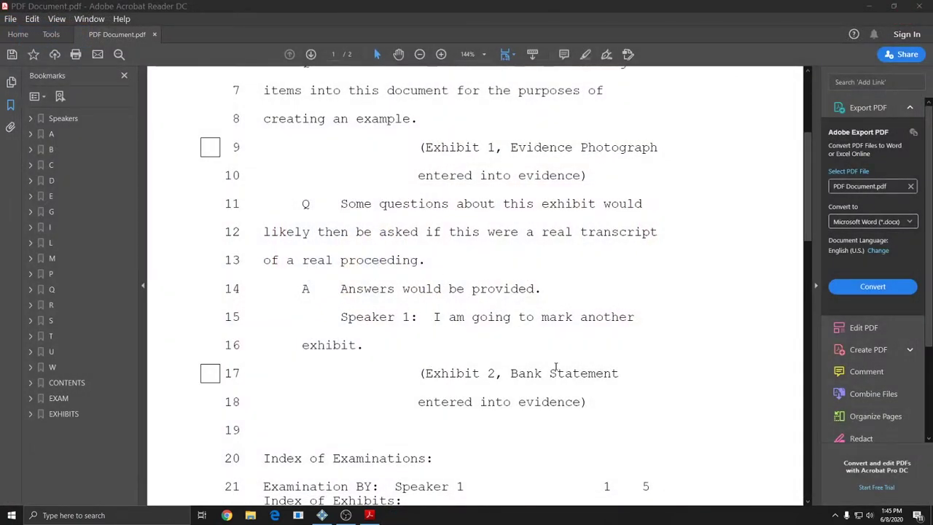
click(207, 375)
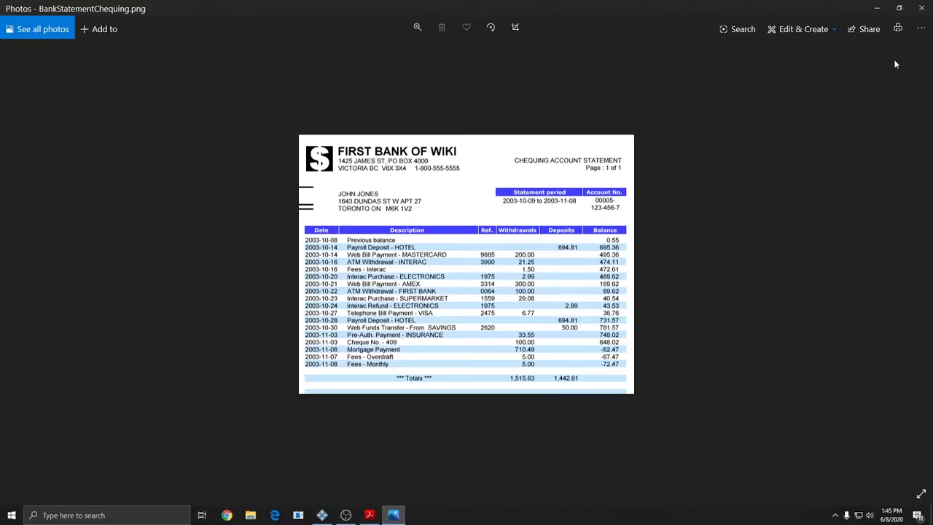
click(920, 9)
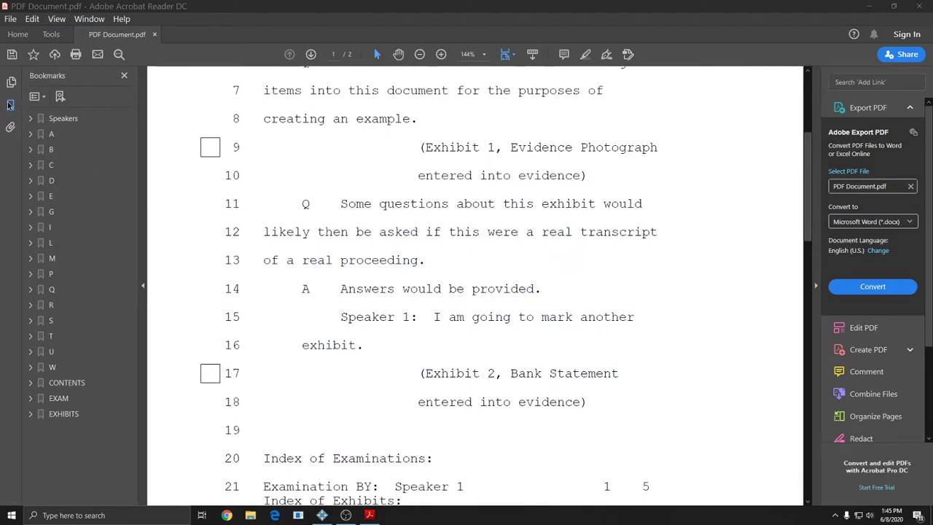
- Expand the CONTENTS bookmark and its digital-evidence.jpg and BankStatementChequing.png entries
click(30, 384)
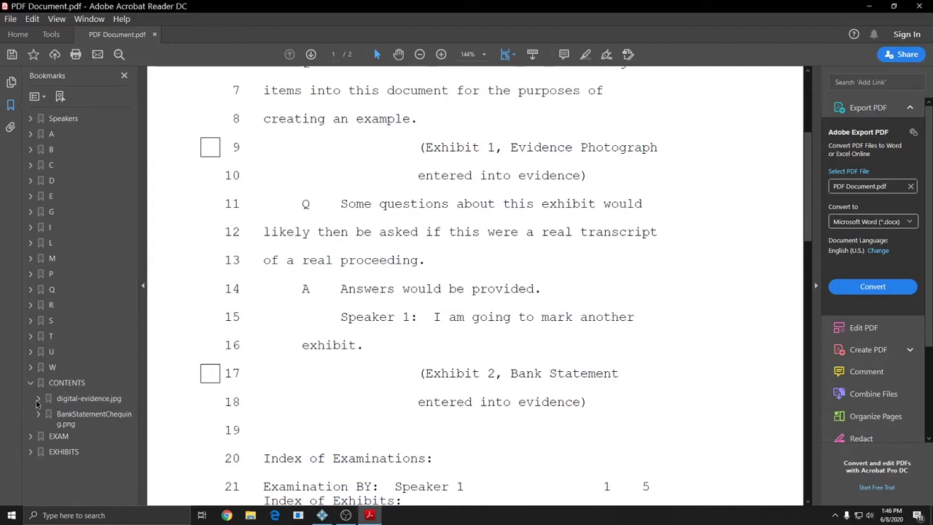
click(37, 403)
click(38, 444)
scroll(94, 392, down, 1)
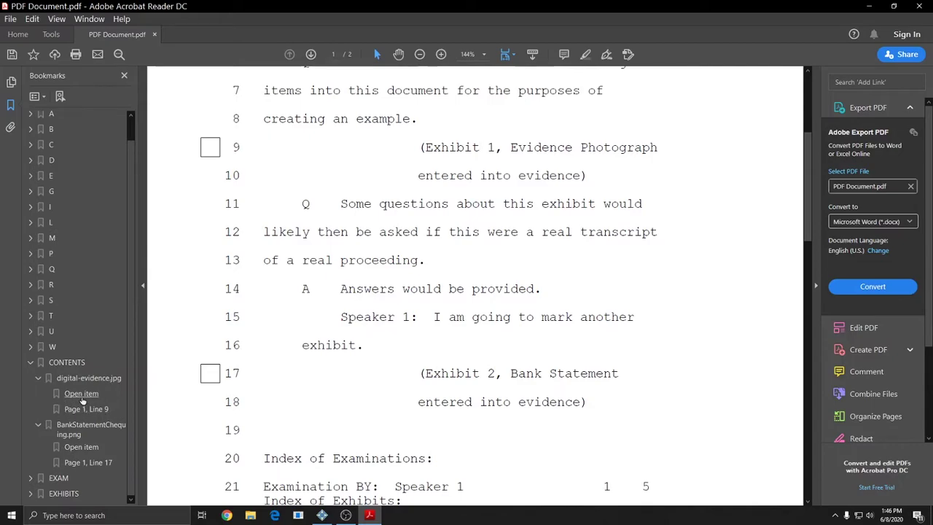
- Open the evidence photograph and bank statement from their bookmarks, closing each viewer
click(81, 394)
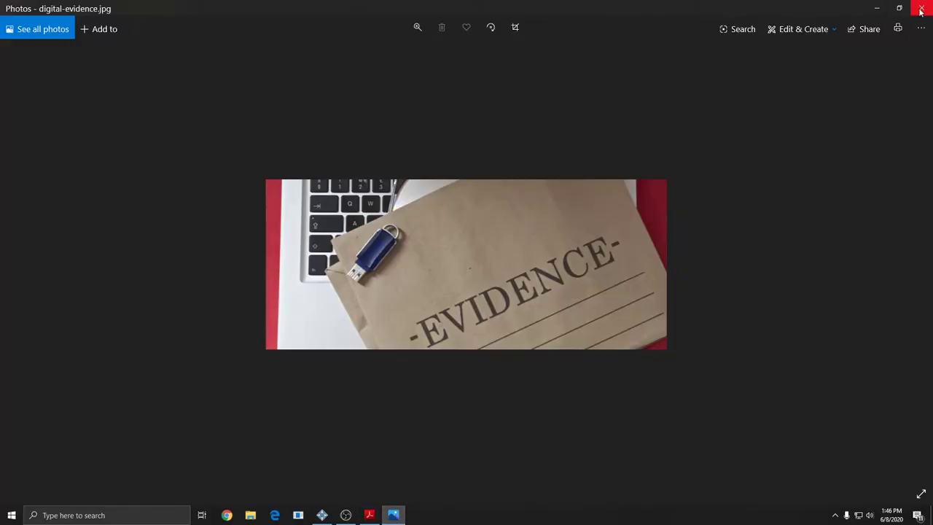
click(920, 5)
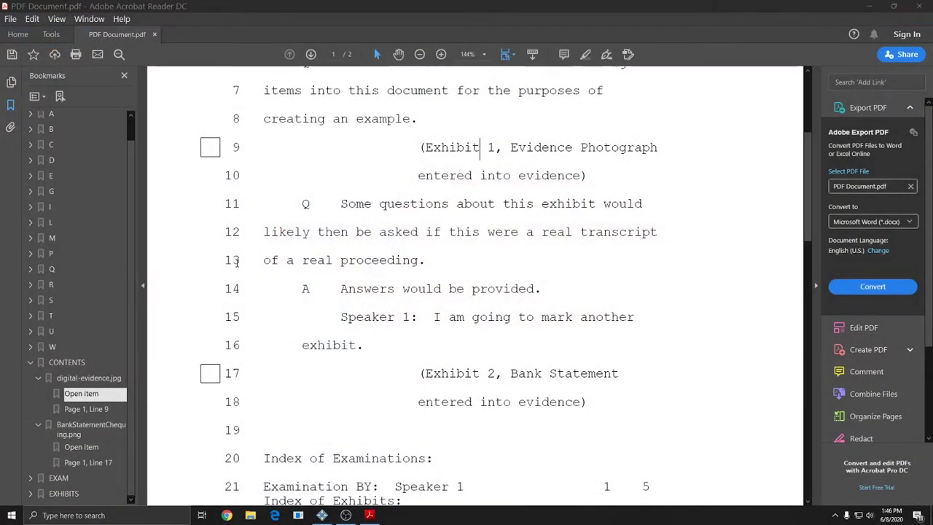
click(81, 447)
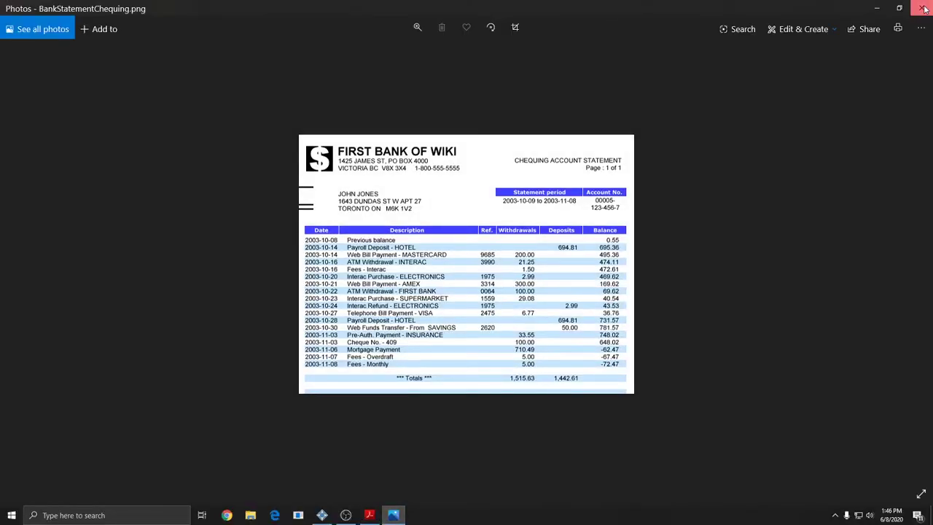
click(919, 6)
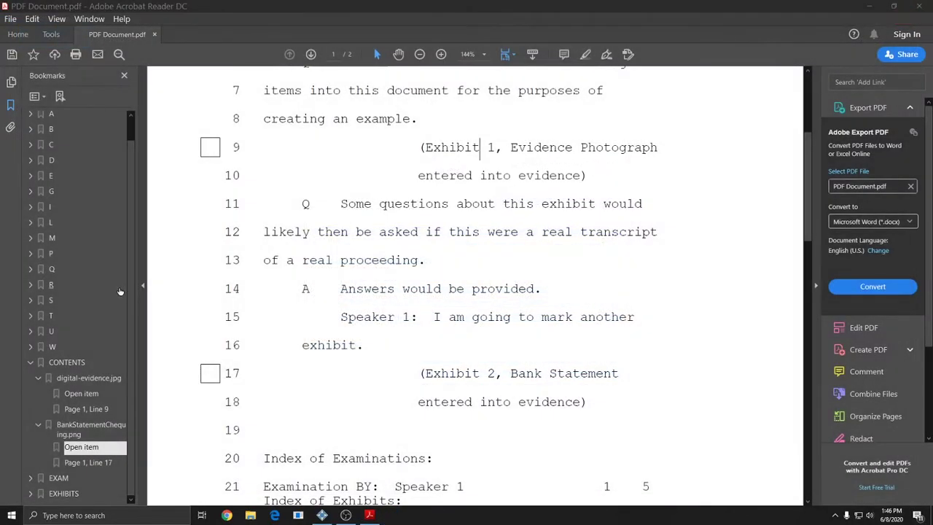
- Expand the EXAM, EXHIBITS and Speakers bookmarks
click(30, 478)
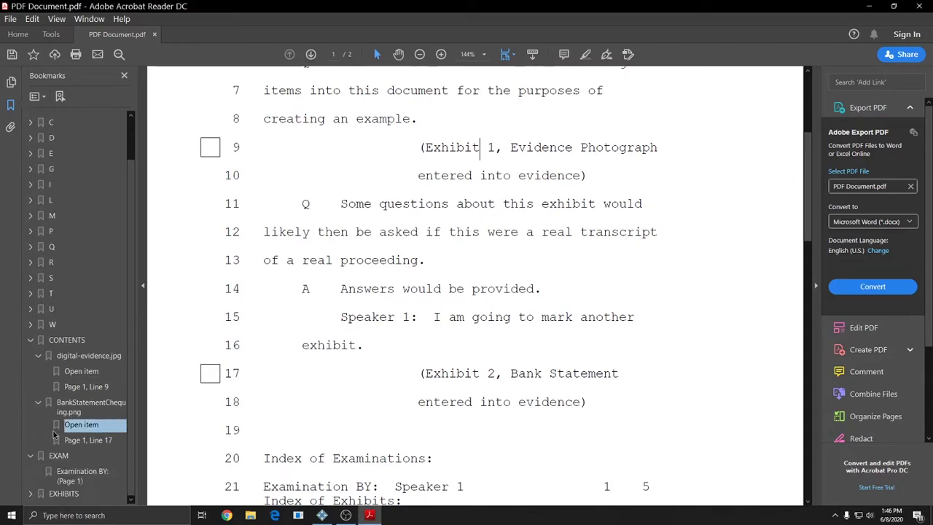
click(30, 493)
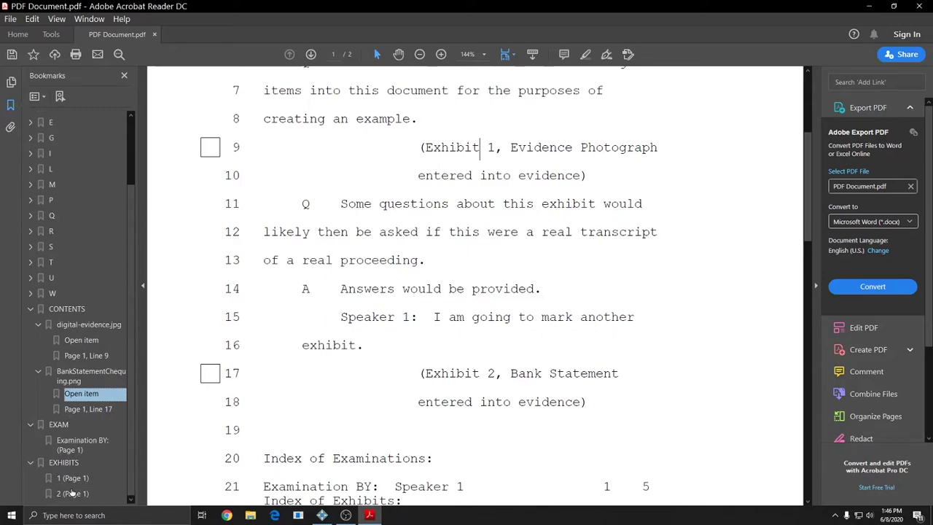
scroll(85, 398, up, 2)
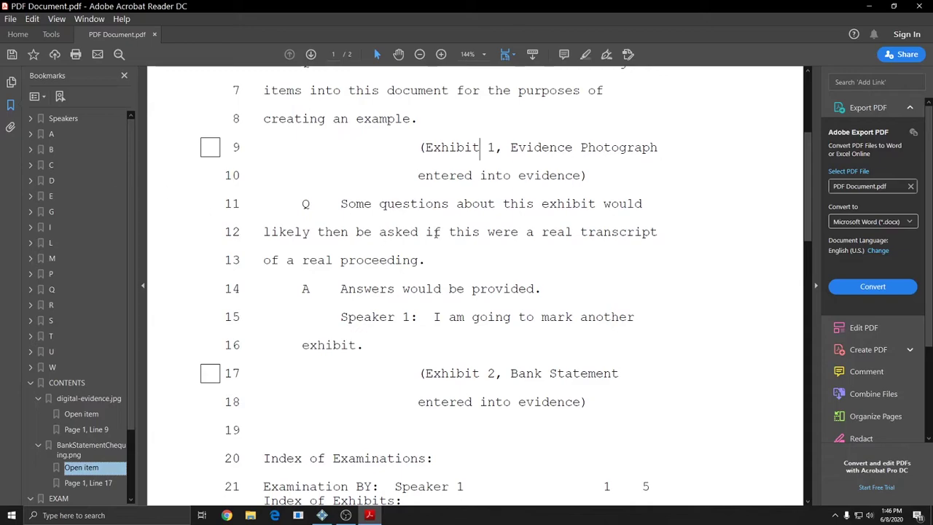
click(30, 119)
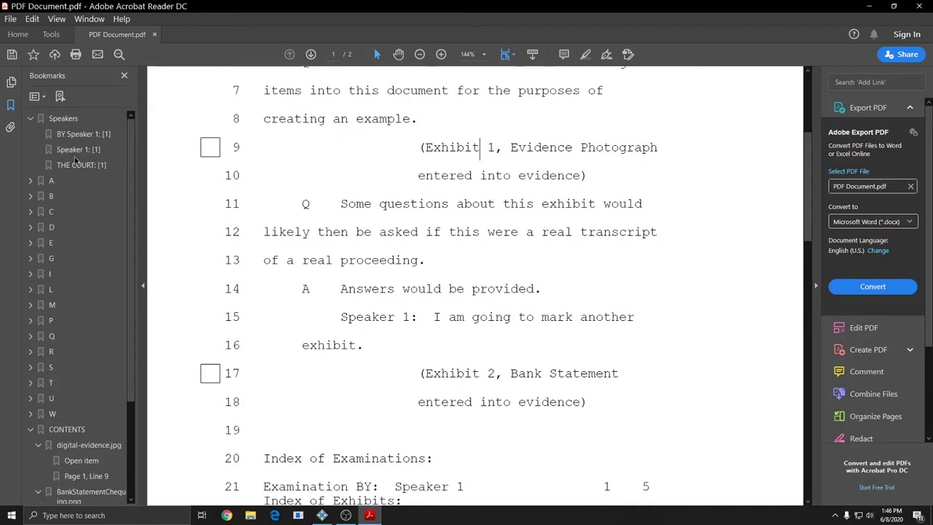
- Open the BankStatementChequing.png attachment from the PDF's attachments list, then close the image viewer
click(11, 130)
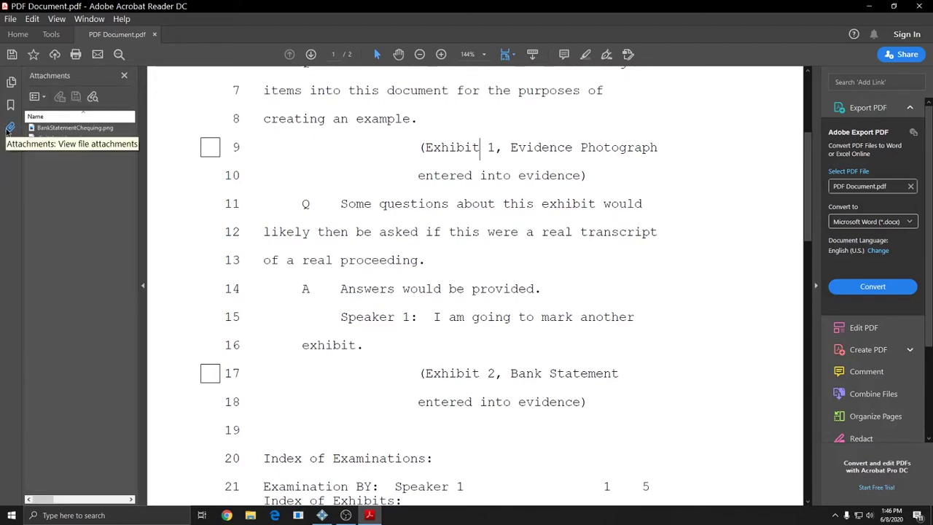
double_click(57, 128)
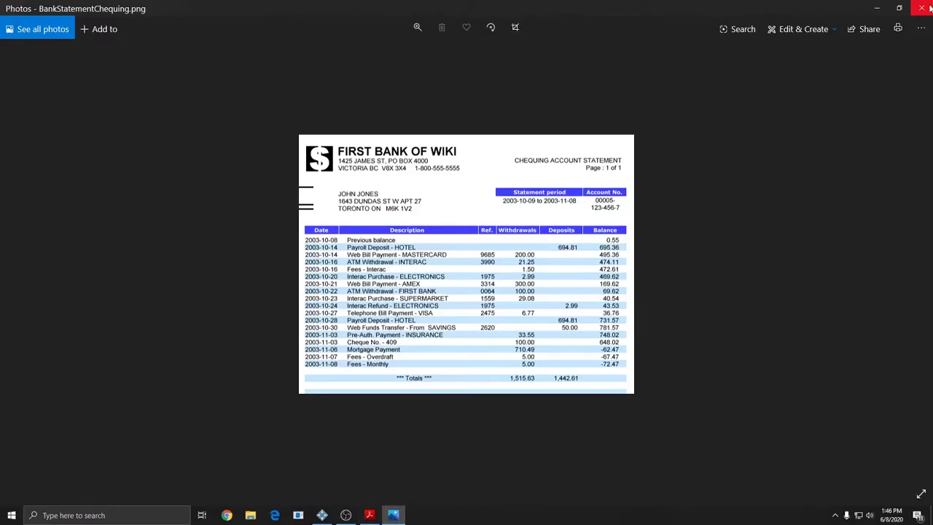
click(919, 7)
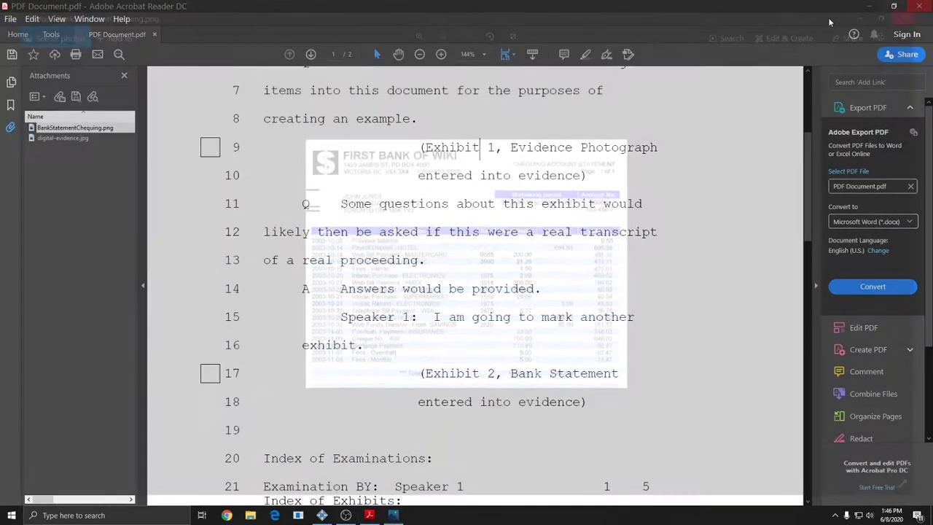
- Return to the bookmarks, scroll through the transcript, and minimize Acrobat Reader
click(11, 104)
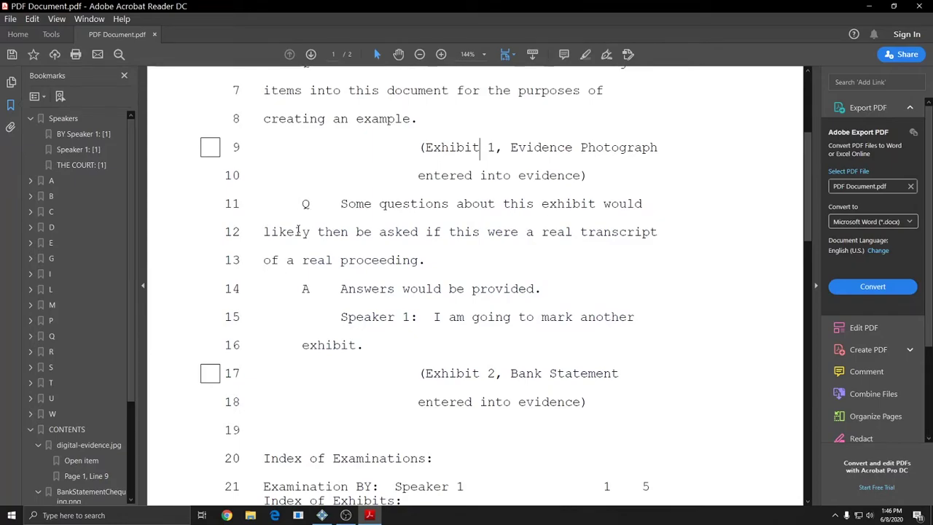
scroll(58, 245, down, 3)
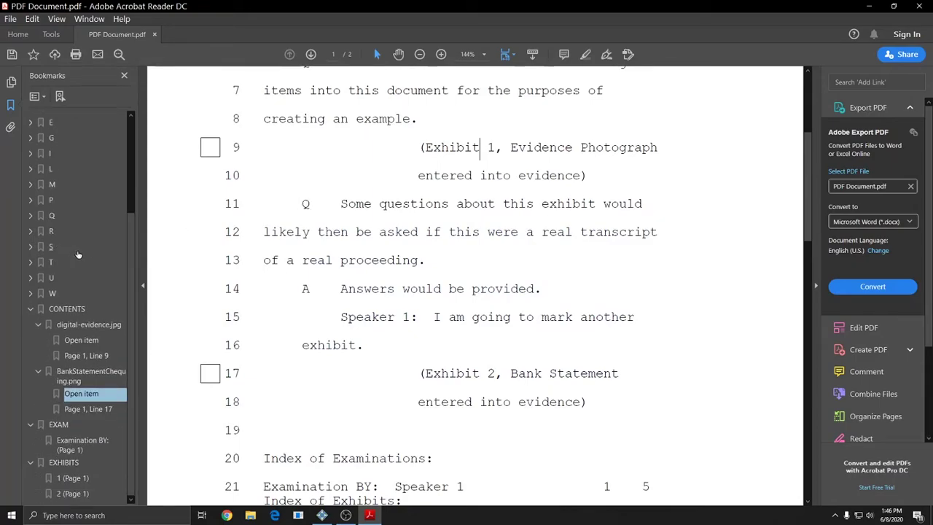
scroll(81, 247, up, 3)
scroll(474, 284, up, 5)
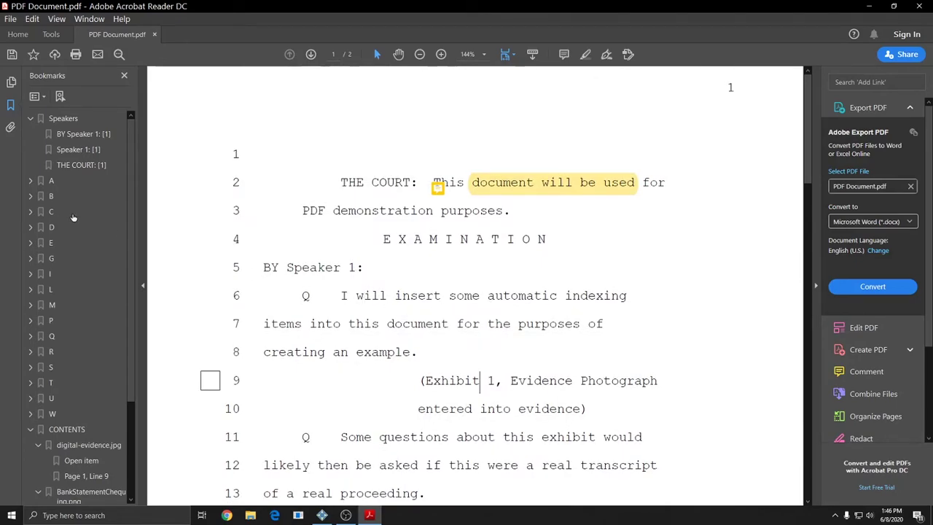
scroll(72, 214, down, 3)
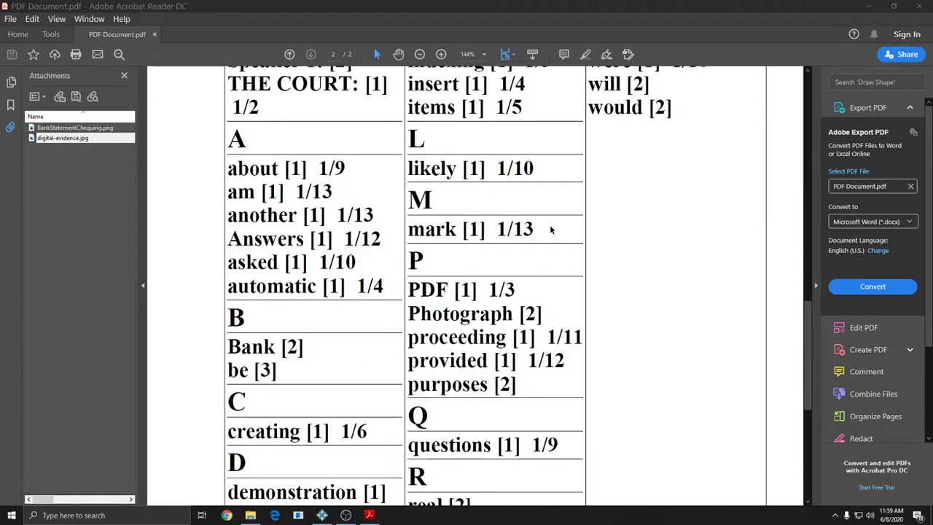
scroll(546, 219, up, 10)
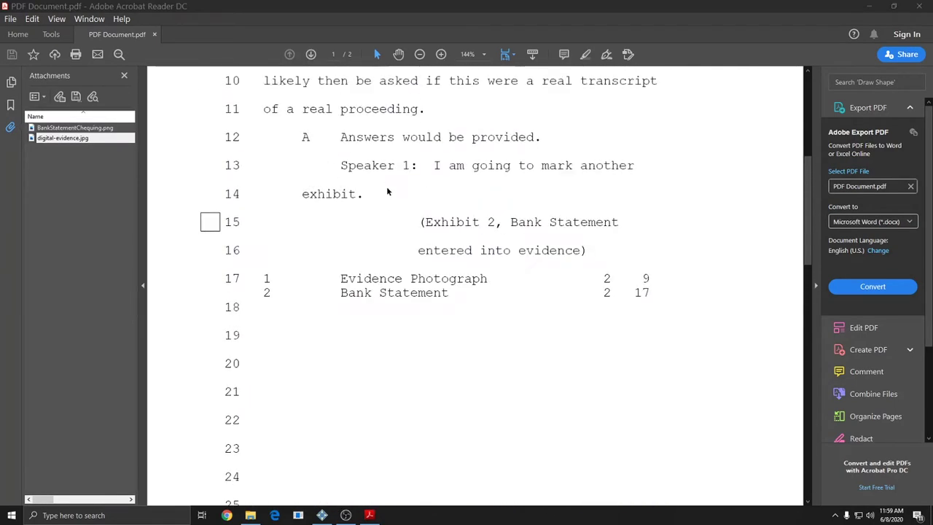
scroll(388, 193, up, 5)
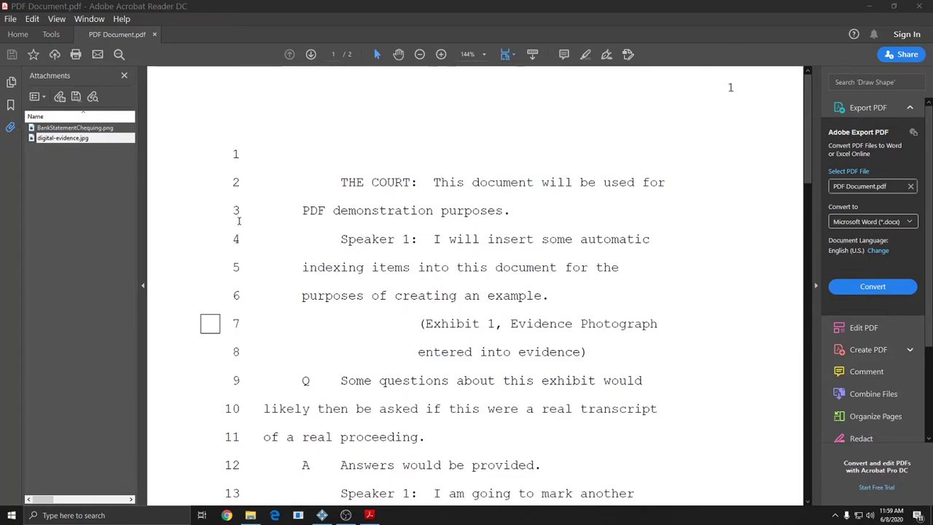
click(238, 221)
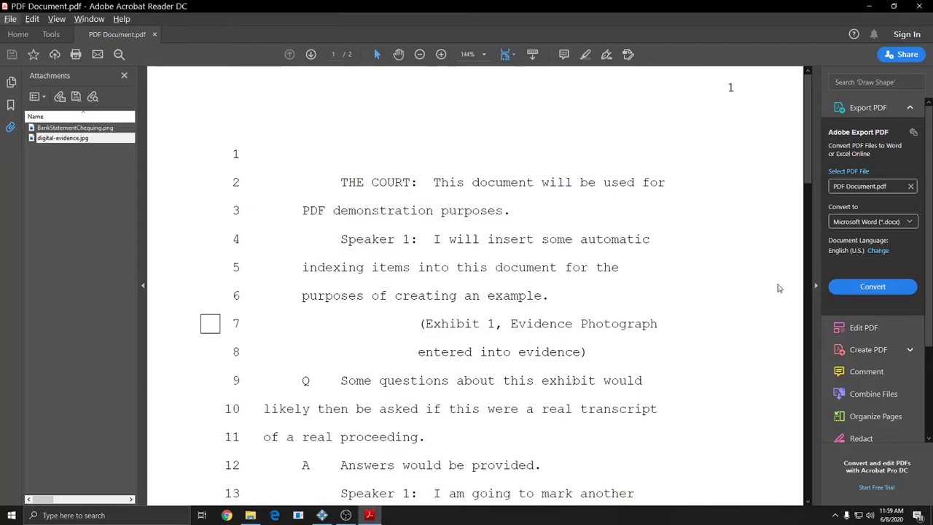
click(869, 7)
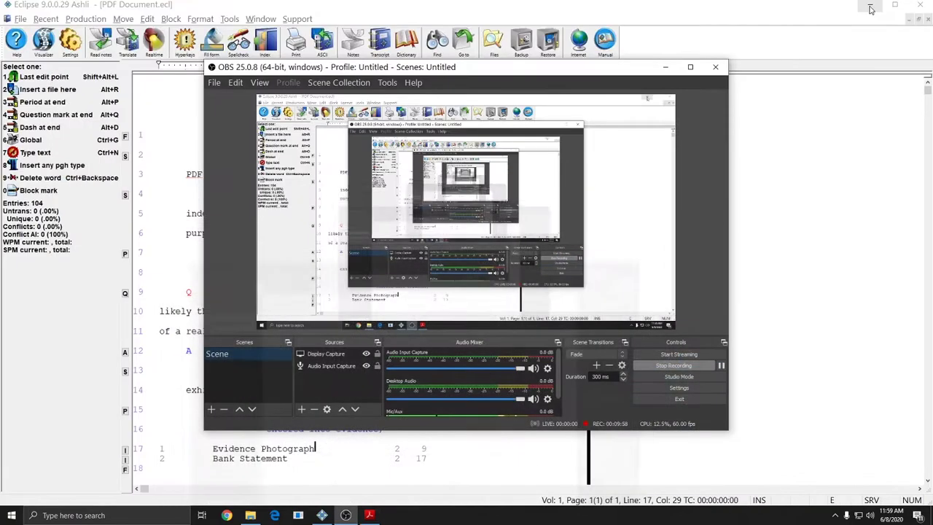
- Bring Eclipse forward and open the Create PDF dialog from Production > Output to PDF
click(674, 65)
click(86, 19)
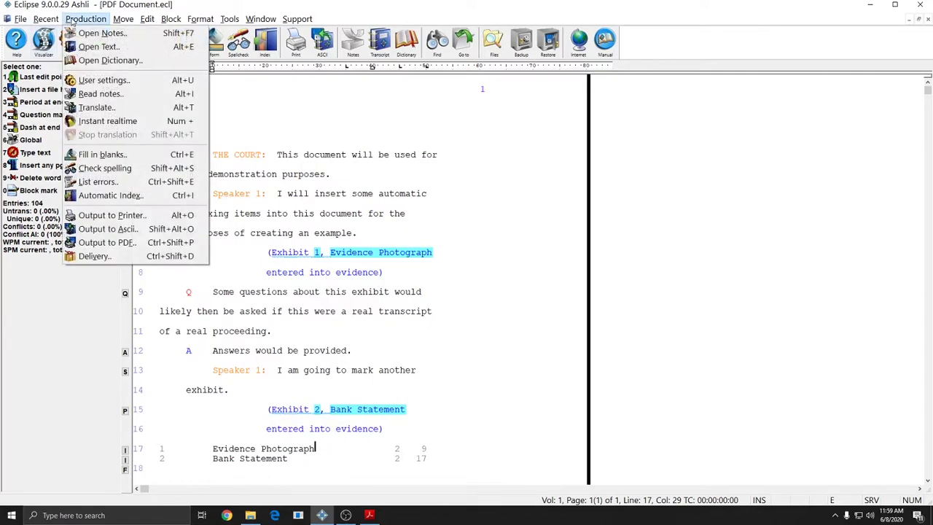
click(109, 242)
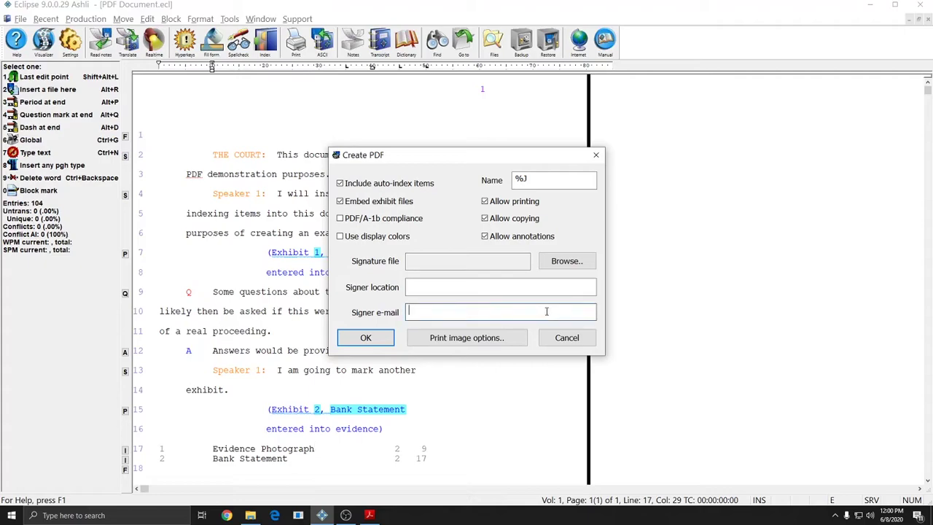
- Check the Signature file, Signer location and Signer e-mail fields, then close the dialog without exporting
click(526, 262)
click(442, 289)
click(437, 312)
click(443, 289)
click(443, 288)
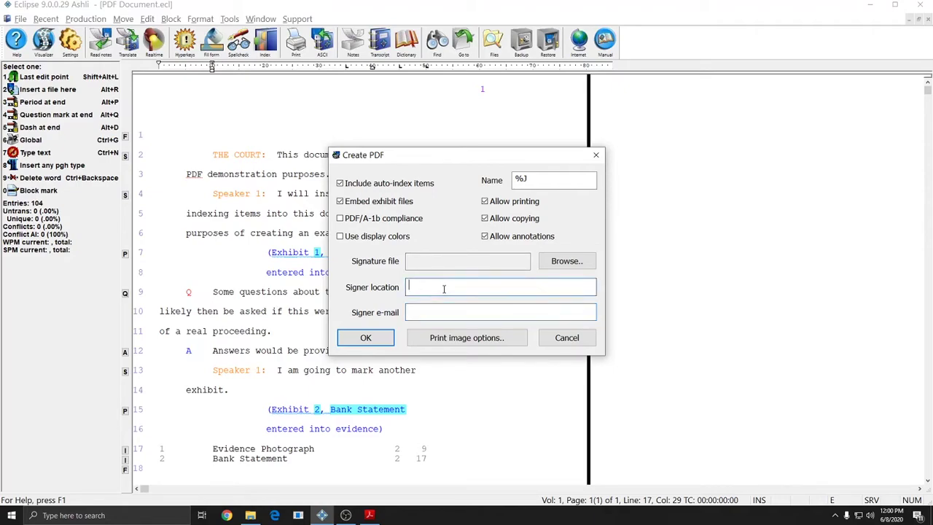
click(596, 156)
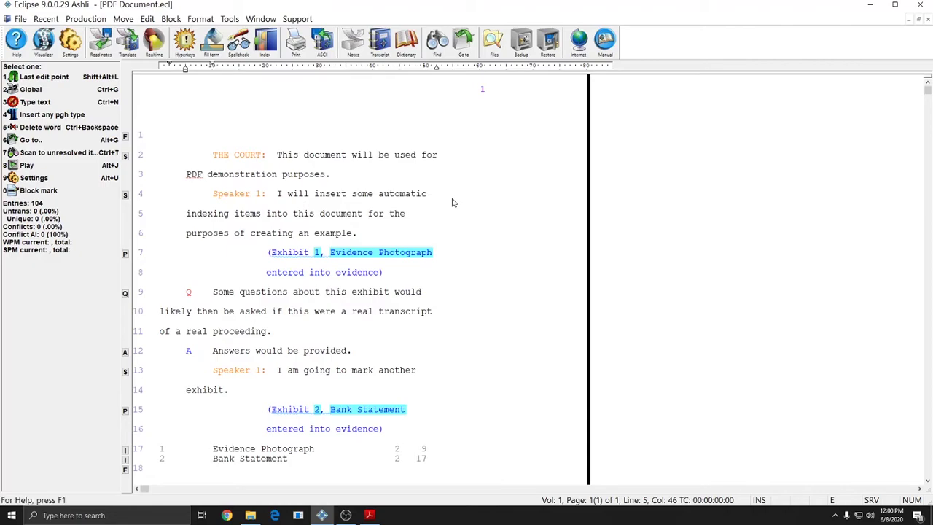
- In Settings > Programming > File locations, add a new PDF (portable documents) location entry
key(alt+u)
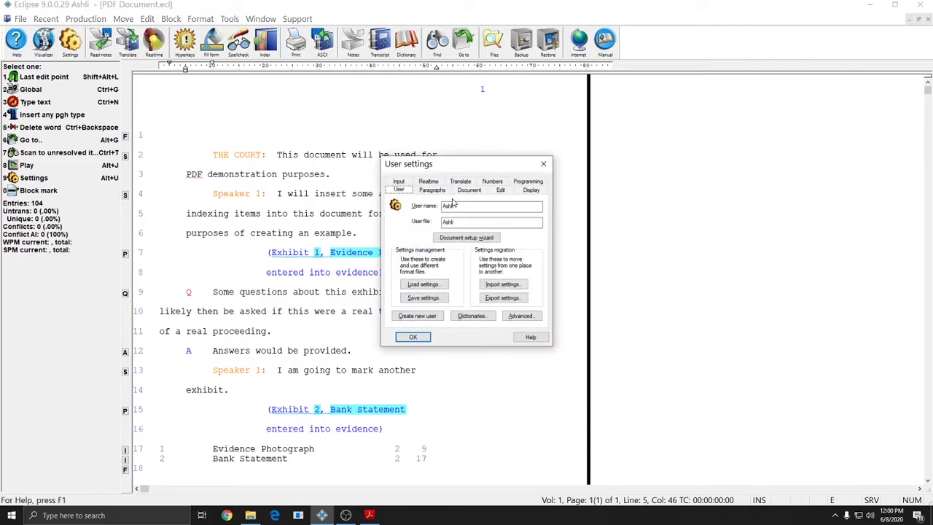
click(537, 183)
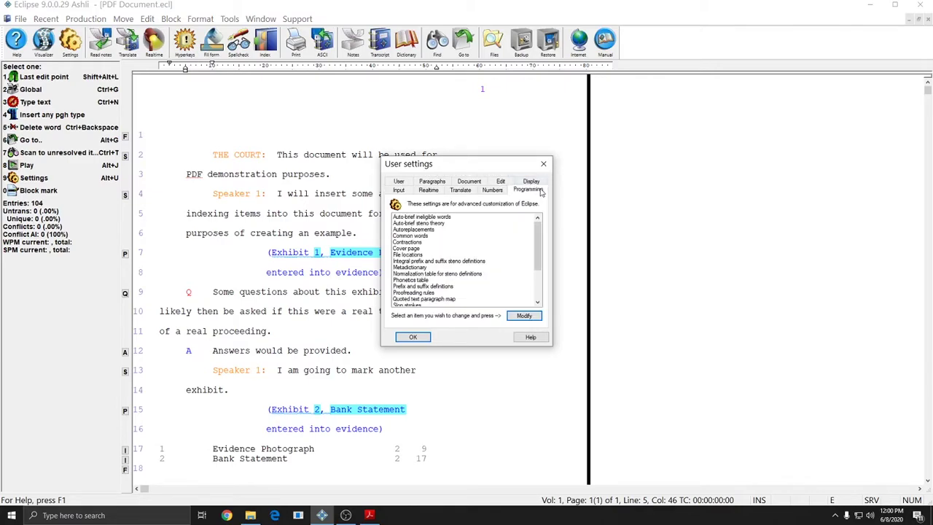
double_click(409, 254)
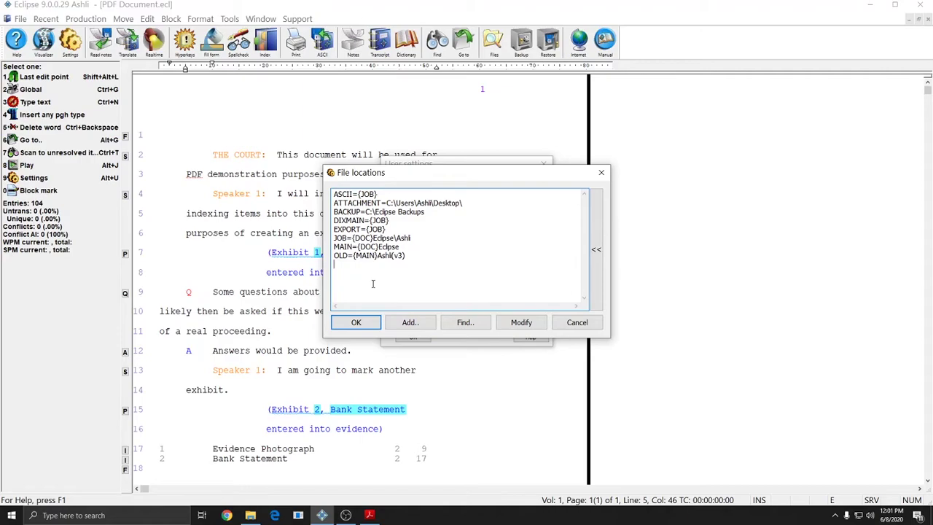
click(375, 283)
click(396, 324)
scroll(445, 264, down, 1)
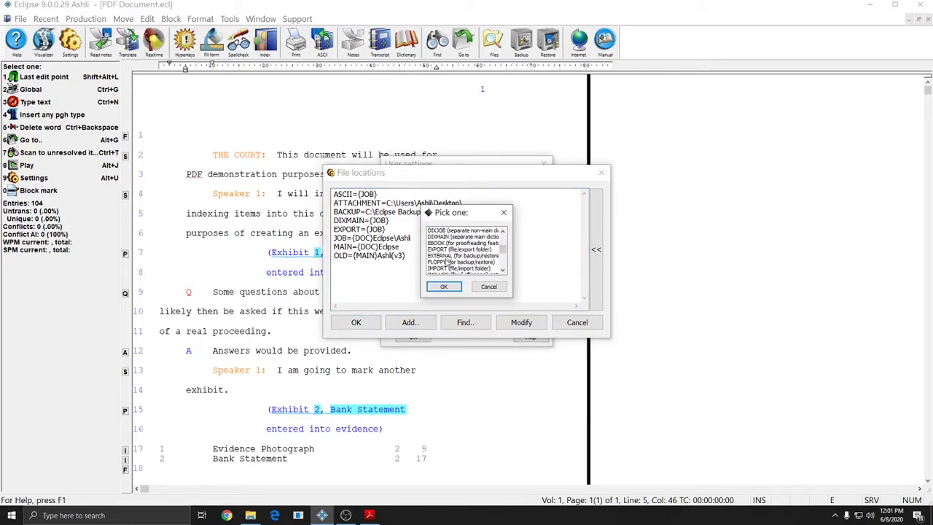
scroll(452, 260, down, 5)
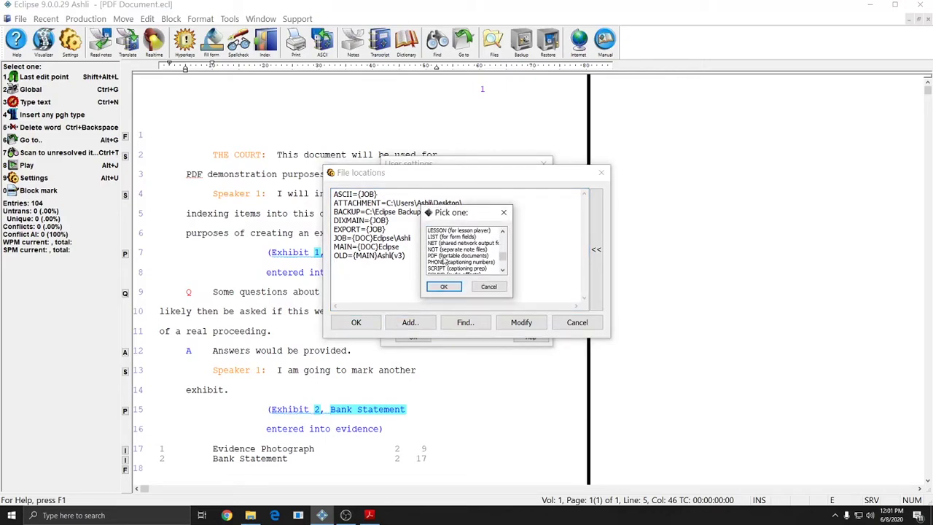
click(441, 256)
click(443, 286)
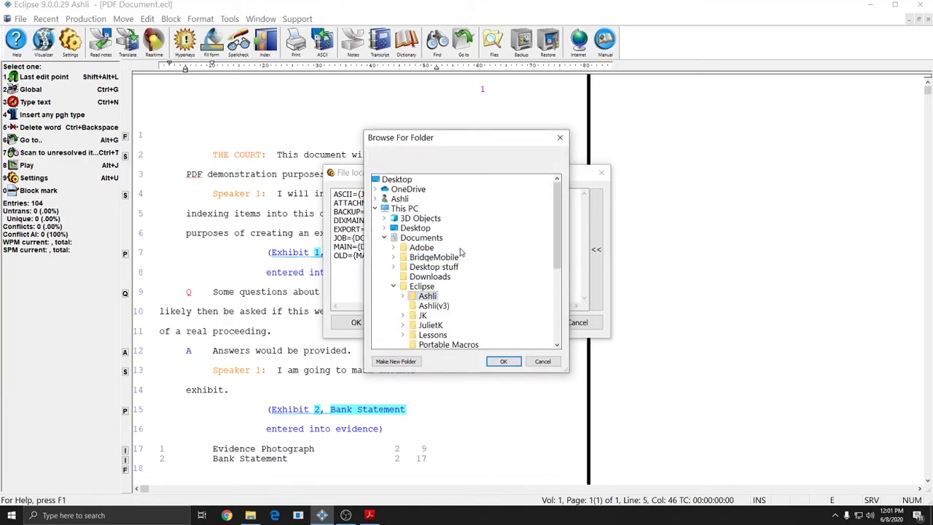
- Create a 'PDF Files (doc)' folder inside Documents and choose it as the PDF location
scroll(460, 253, down, 5)
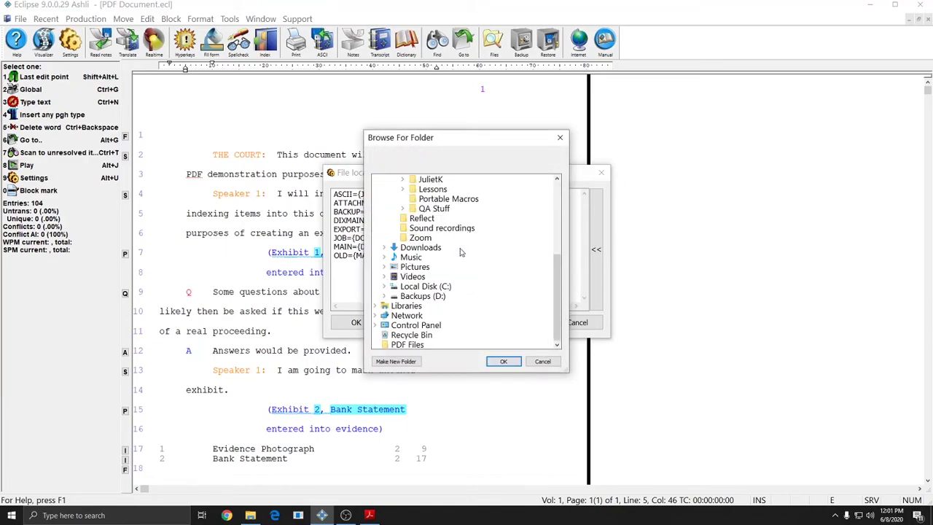
click(396, 346)
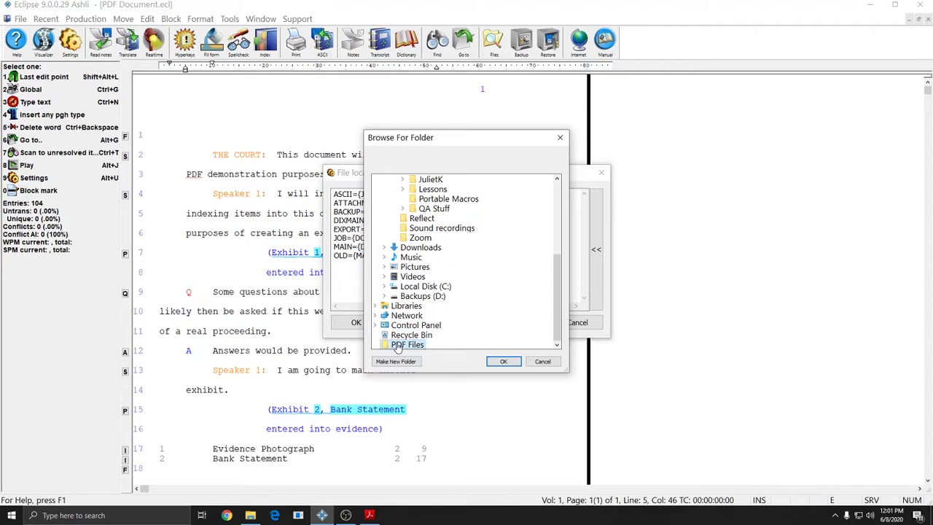
scroll(440, 329, up, 5)
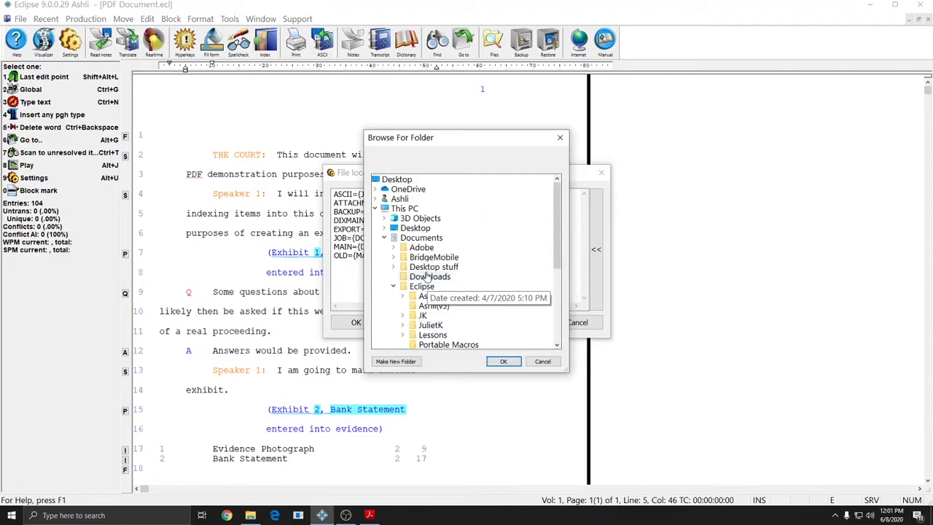
click(417, 239)
click(396, 362)
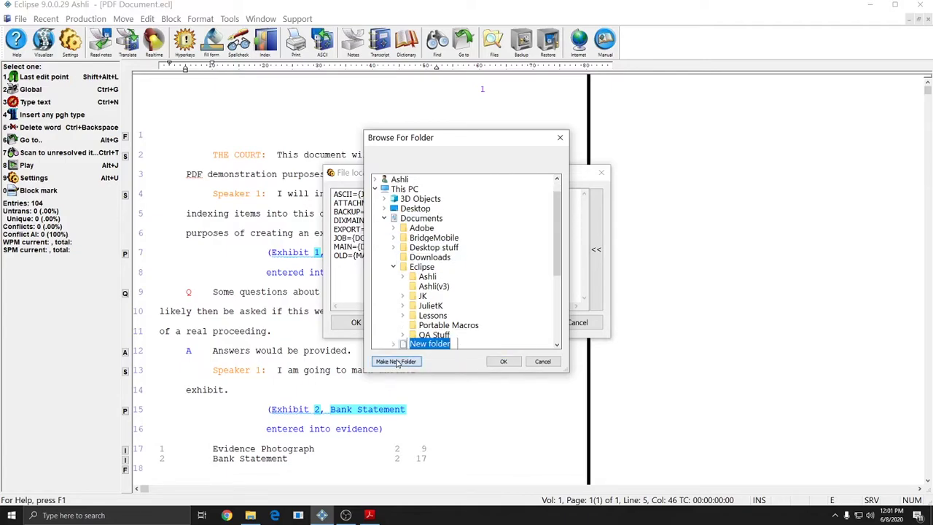
text(PD)
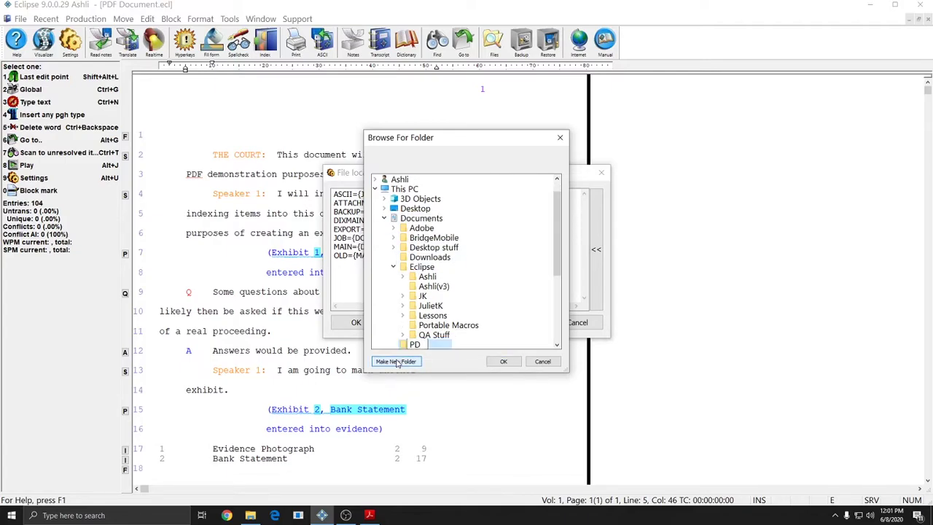
text(F Files (doc))
key(Return)
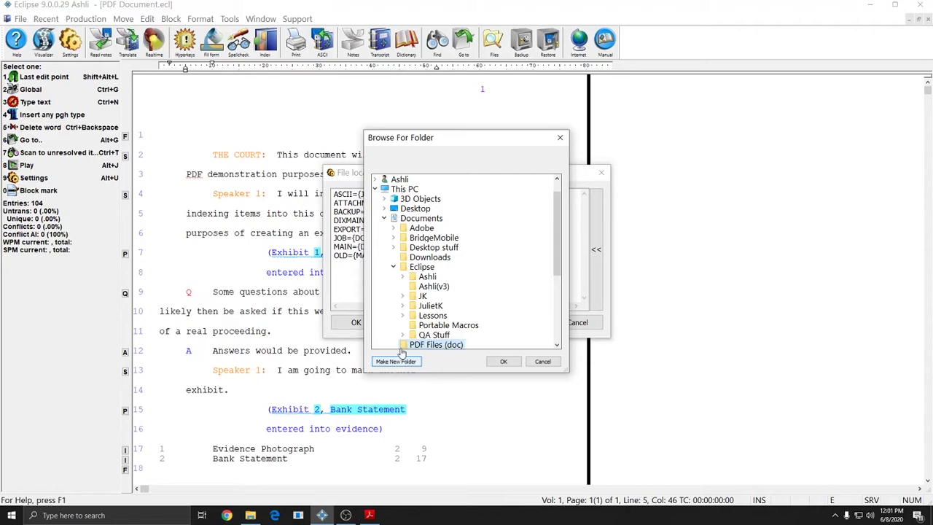
click(504, 362)
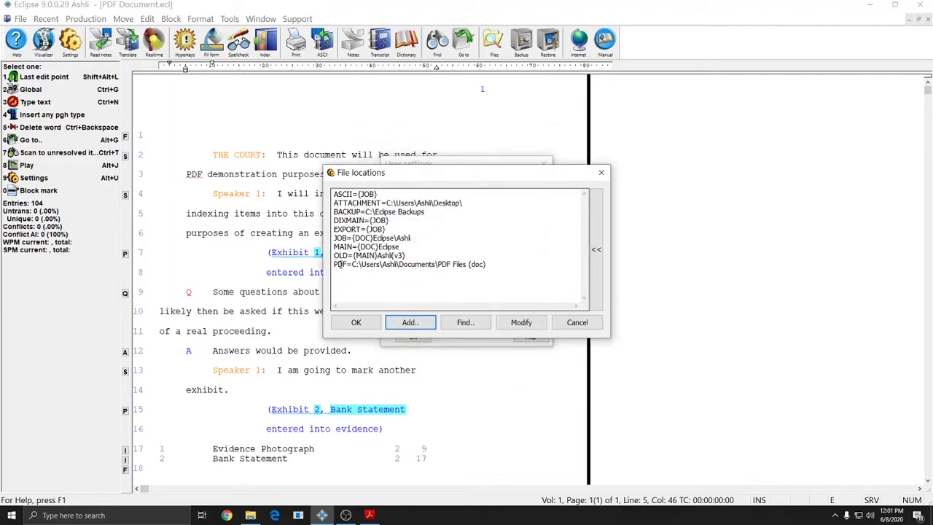
- Check the Documents\PDF Files (doc) path and save the updated file locations
drag(337, 264, 417, 263)
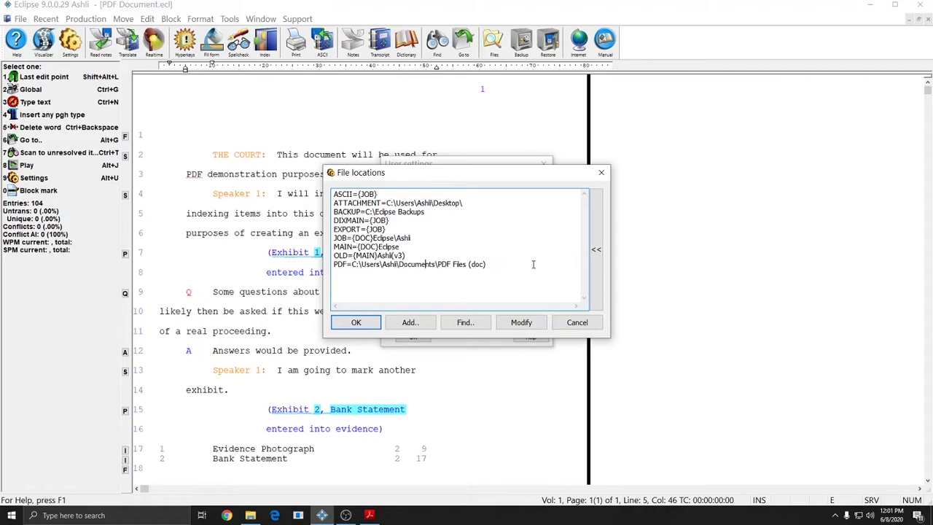
drag(534, 264, 443, 266)
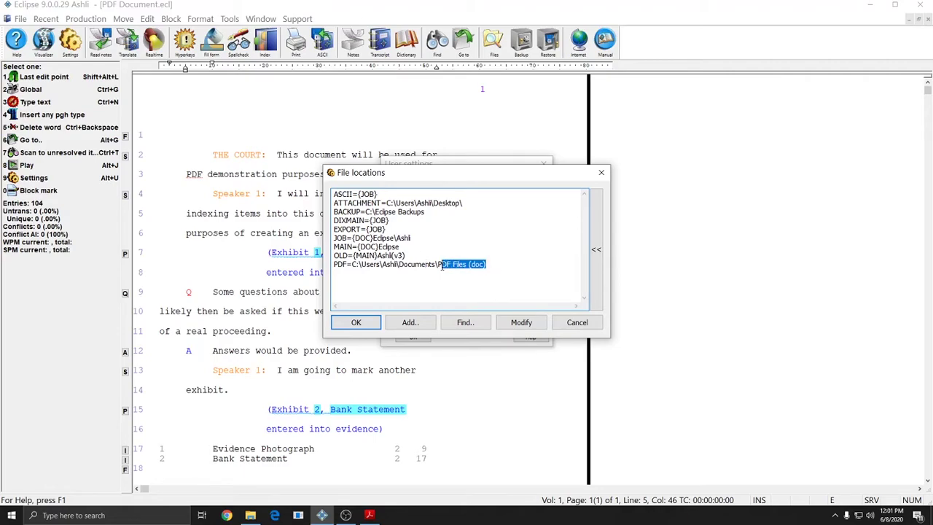
drag(442, 267, 437, 266)
click(425, 267)
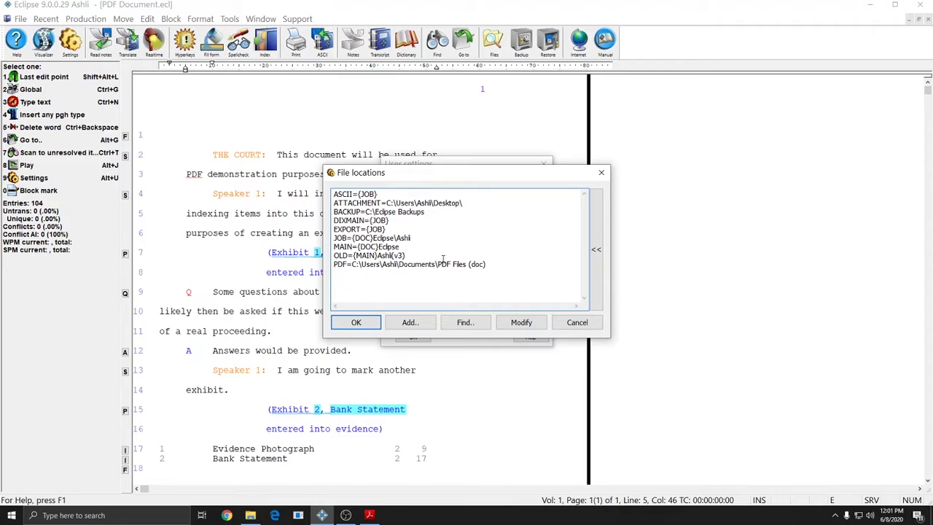
click(352, 326)
- Close the settings and re-export the transcript through Production > Output to PDF with current settings
click(400, 341)
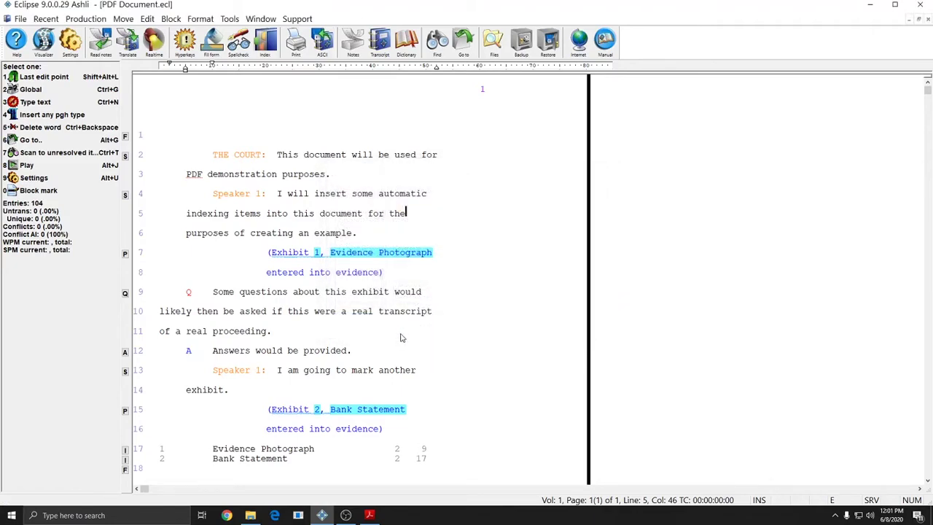
click(86, 19)
click(106, 242)
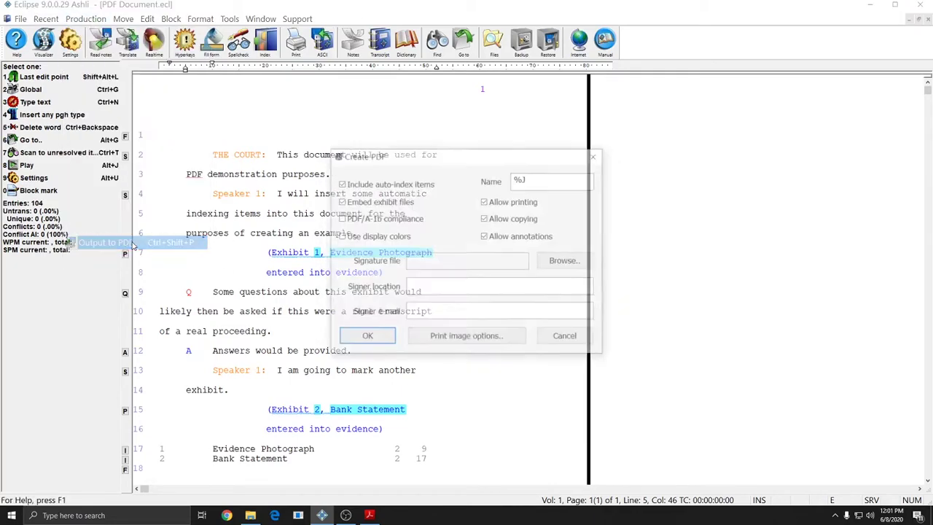
click(364, 339)
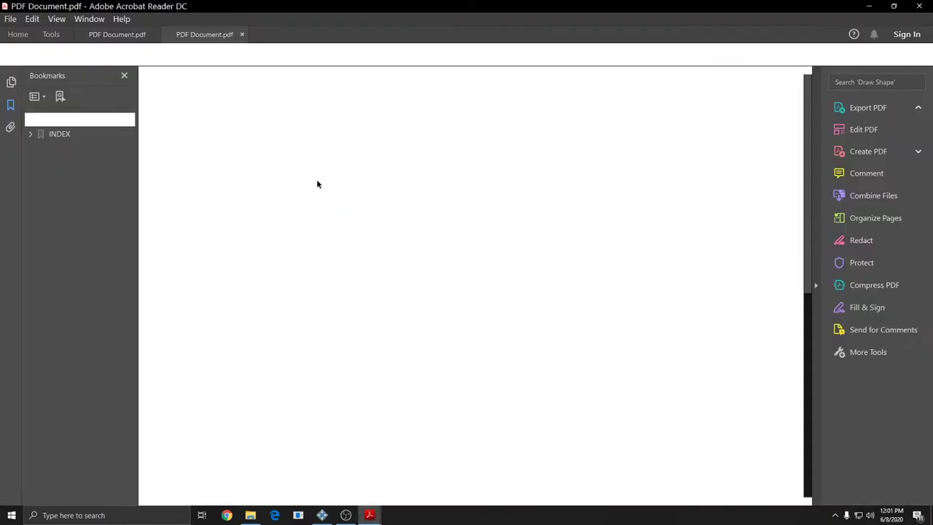
- Close the Acrobat Reader window showing the new PDF, dismissing the close-tabs prompt
click(917, 6)
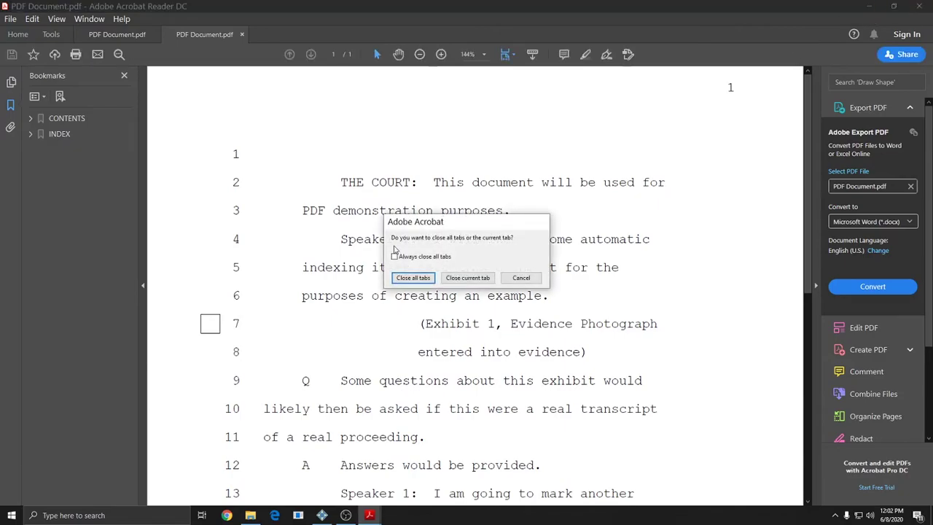
key(Escape)
click(918, 6)
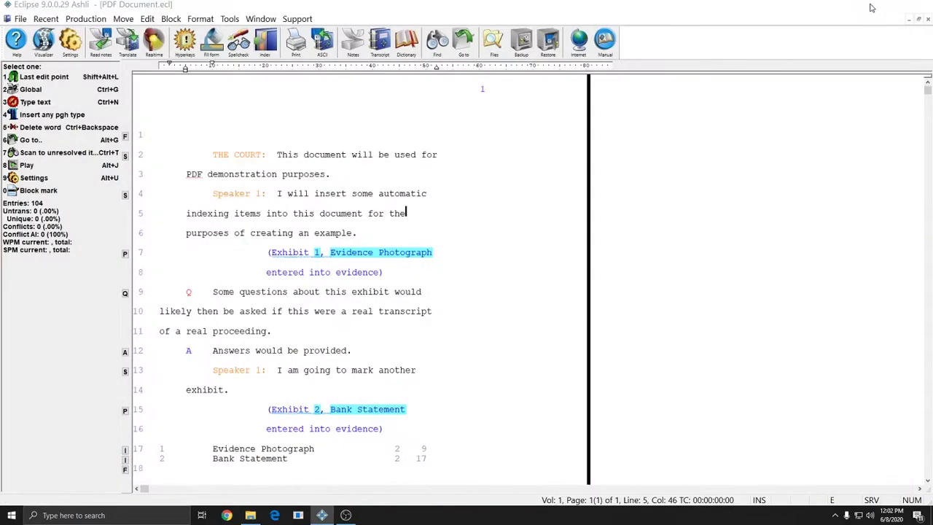
- Minimize Eclipse, browse File Explorer to Documents\PDF Files (doc), and open PDF Document.pdf
click(870, 7)
click(250, 515)
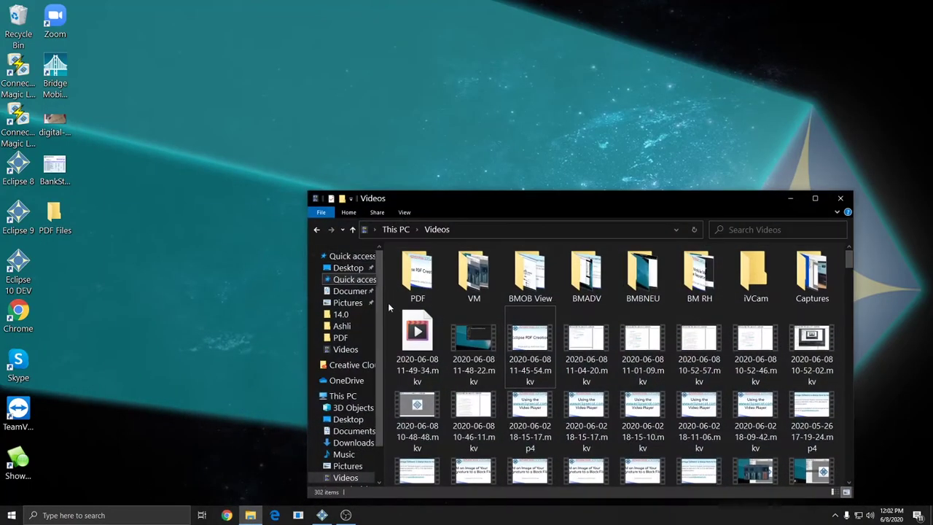
click(350, 292)
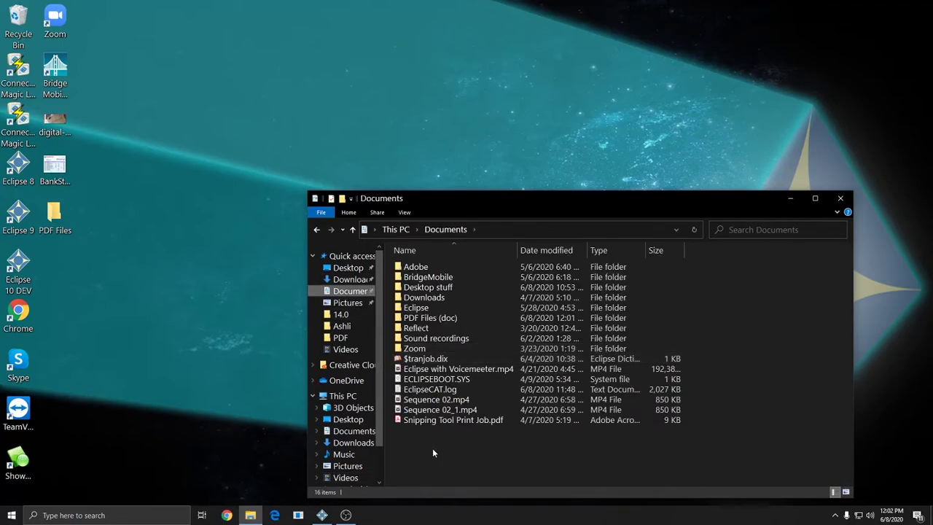
double_click(448, 317)
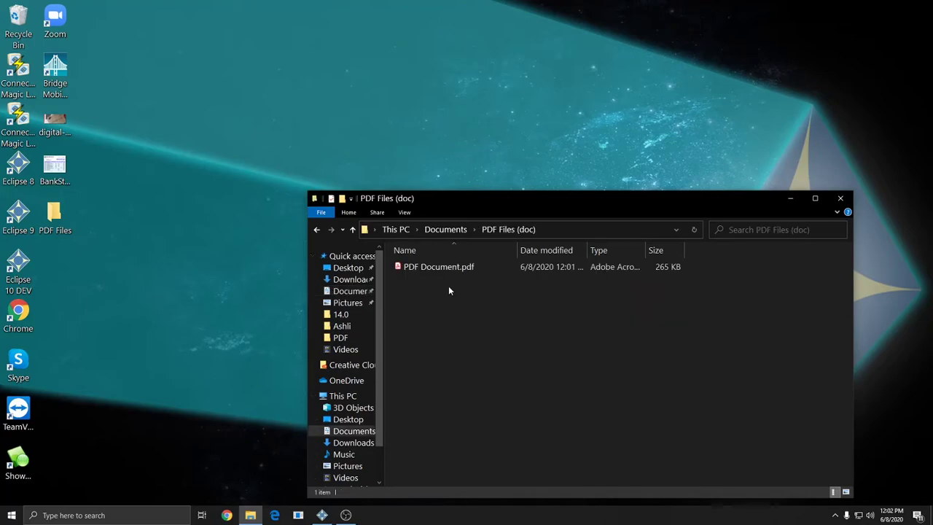
double_click(450, 268)
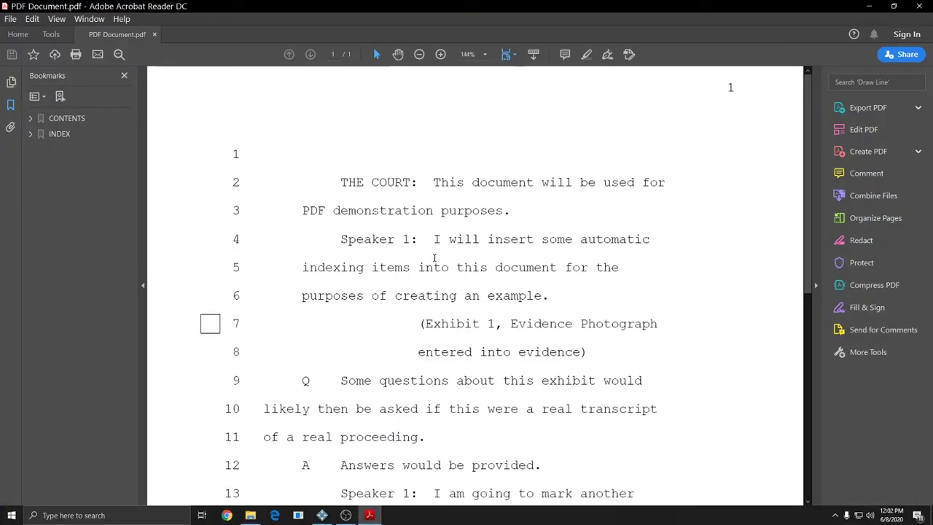
- Expand the INDEX and CONTENTS bookmarks, scroll the transcript PDF, then minimize Acrobat
scroll(430, 264, down, 3)
click(30, 134)
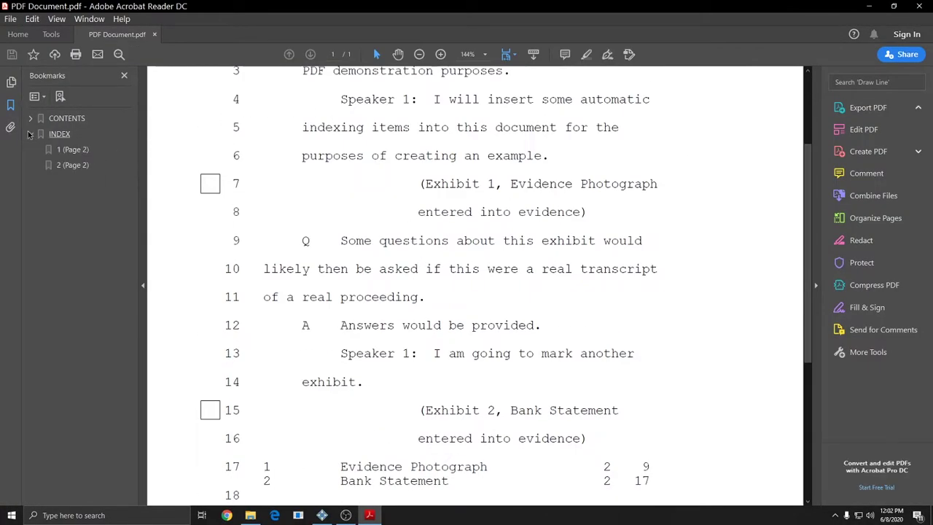
click(31, 119)
scroll(575, 188, up, 3)
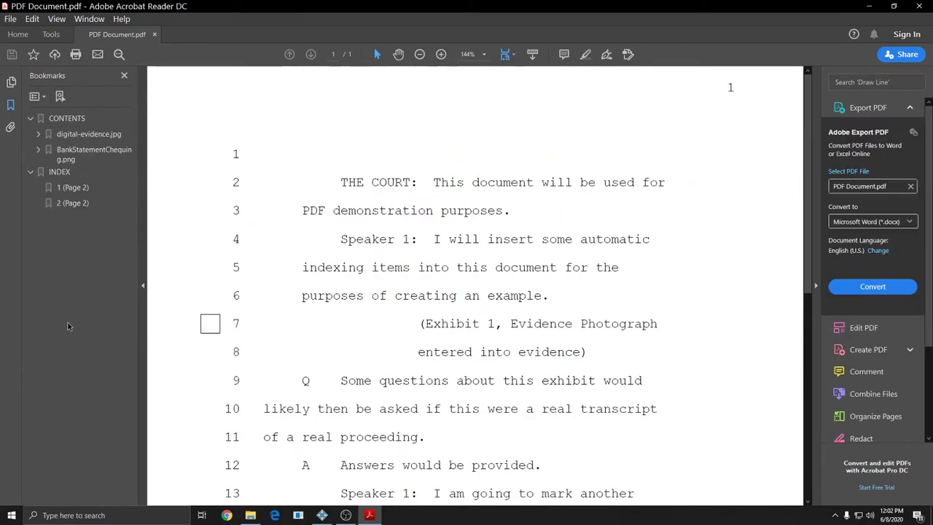
scroll(542, 258, down, 3)
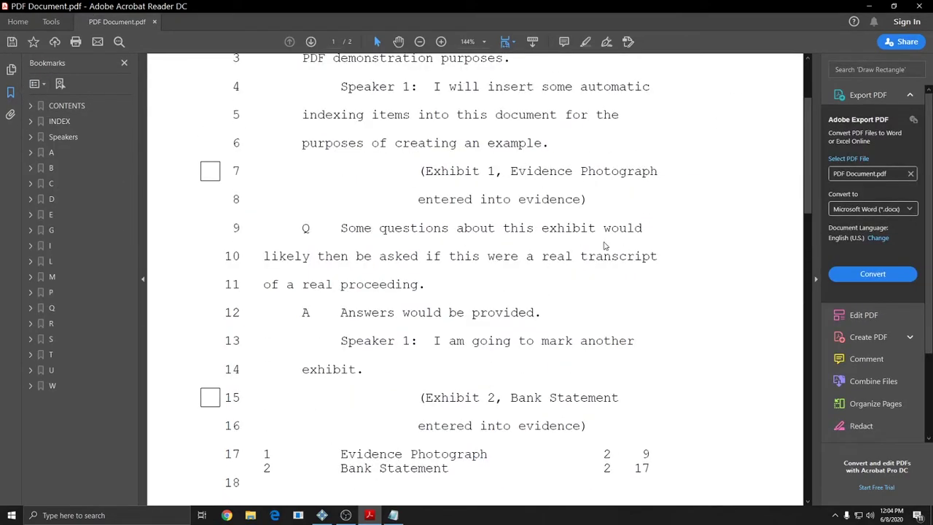
click(868, 6)
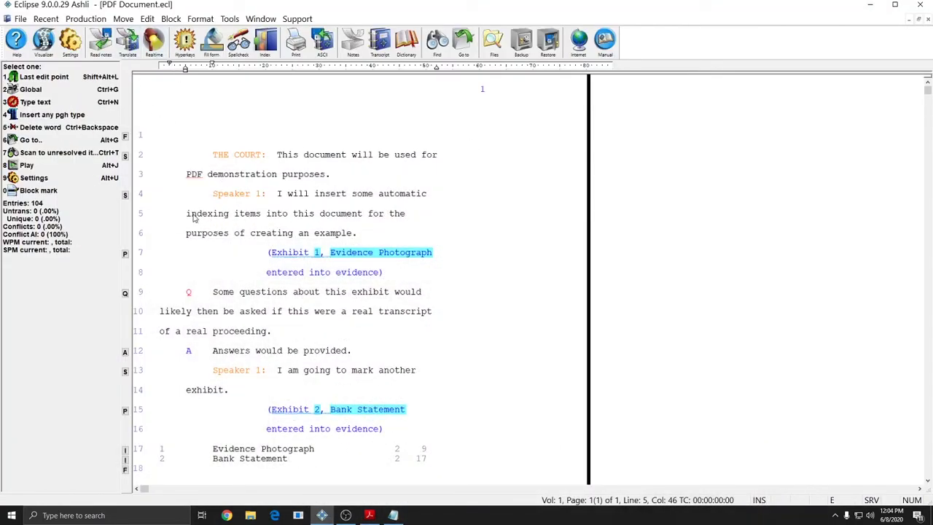
- Mark the word 'indexing' on line 5 and assign it a user text type
click(217, 213)
drag(217, 214, 230, 214)
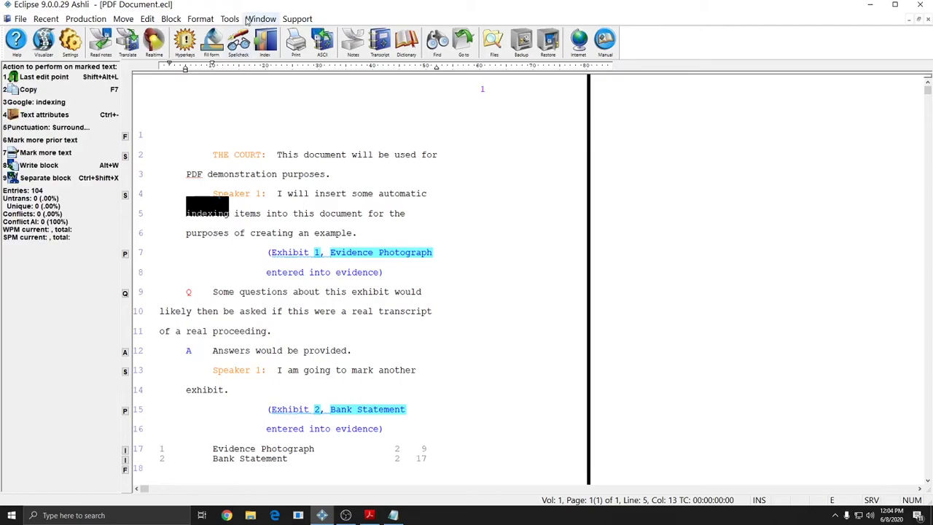
click(200, 19)
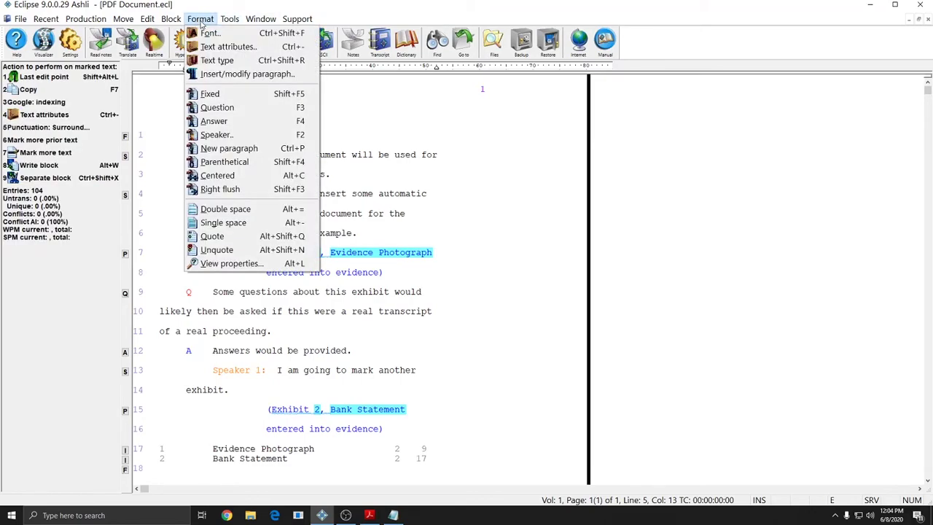
click(215, 61)
scroll(448, 253, down, 5)
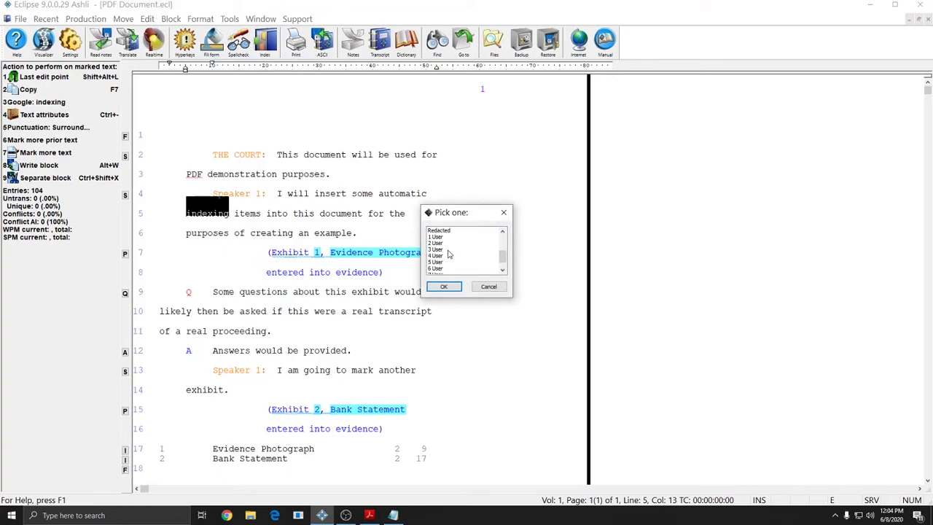
click(435, 254)
click(437, 289)
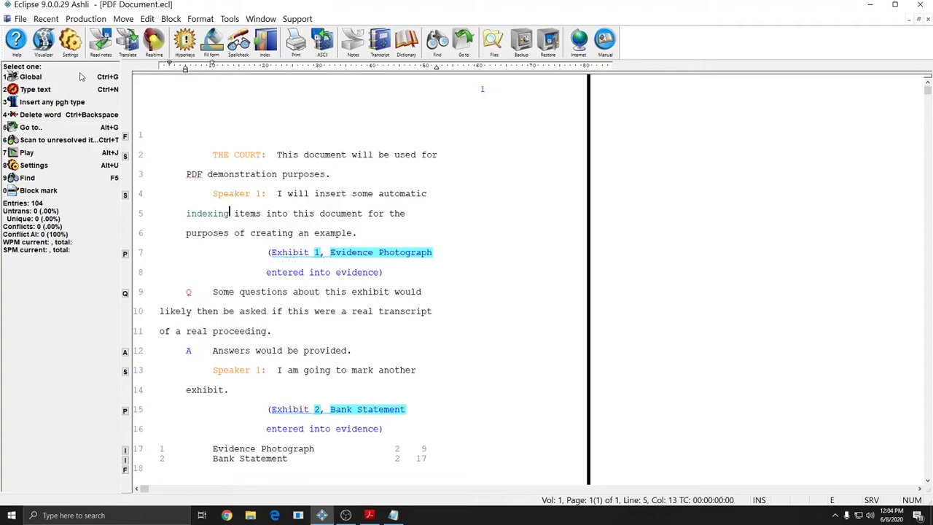
- Export the transcript to PDF with Use display colors checked
click(85, 19)
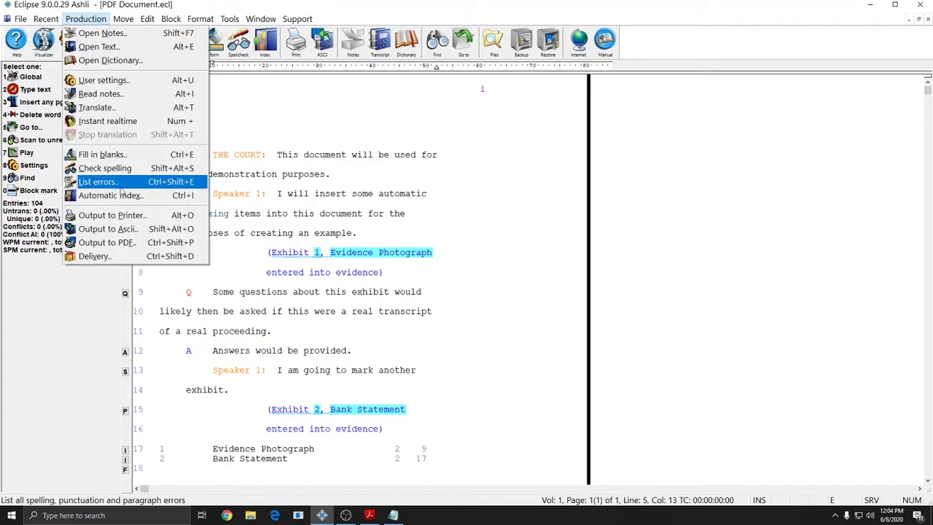
click(106, 242)
click(357, 238)
click(360, 335)
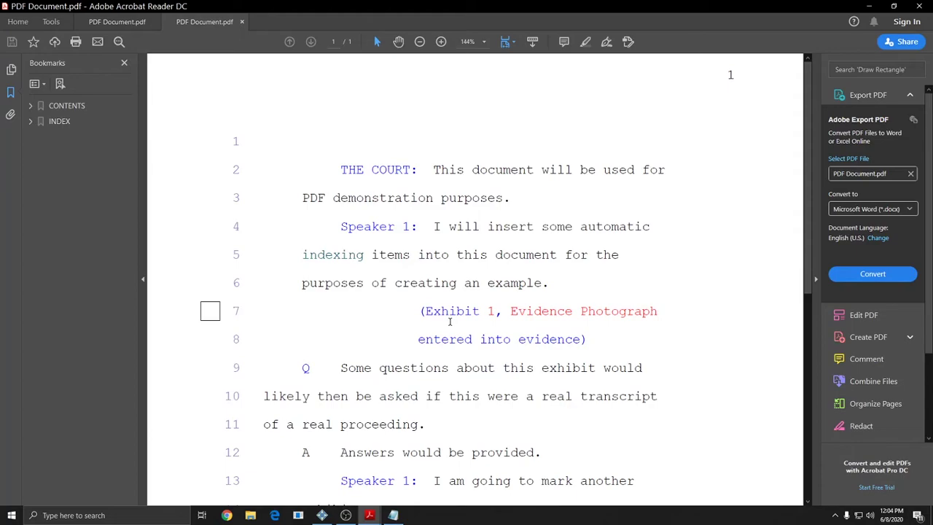
- Scroll the colored PDF to check 'indexing' on line 5, then Alt+Tab back to Eclipse
scroll(447, 319, down, 5)
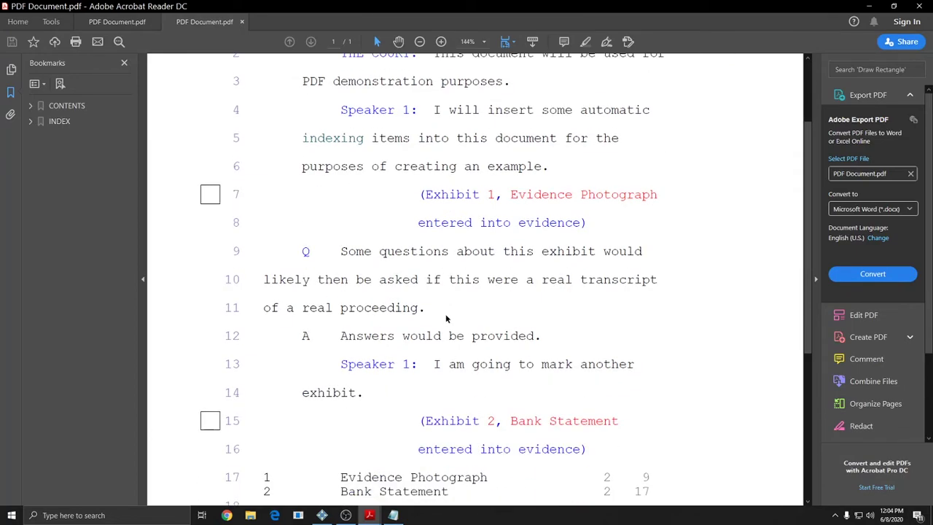
scroll(447, 319, down, 2)
scroll(446, 314, up, 7)
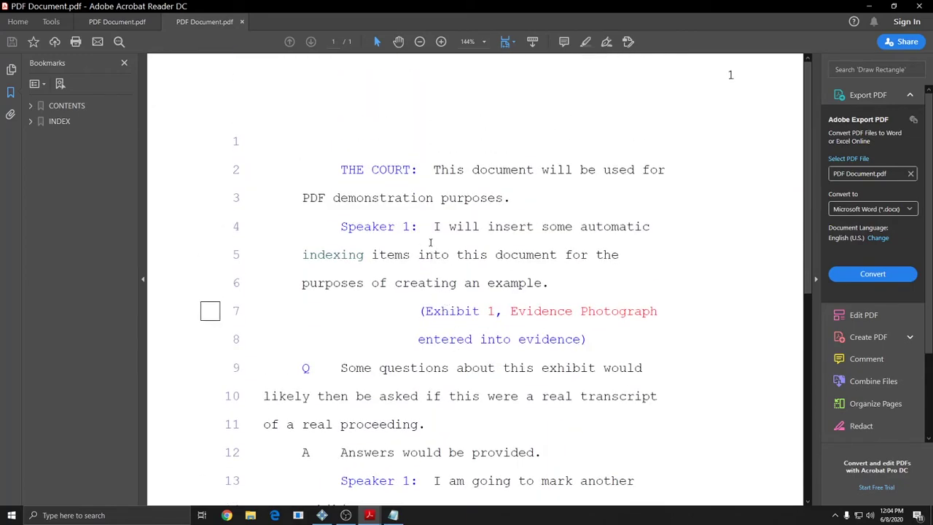
scroll(574, 208, down, 3)
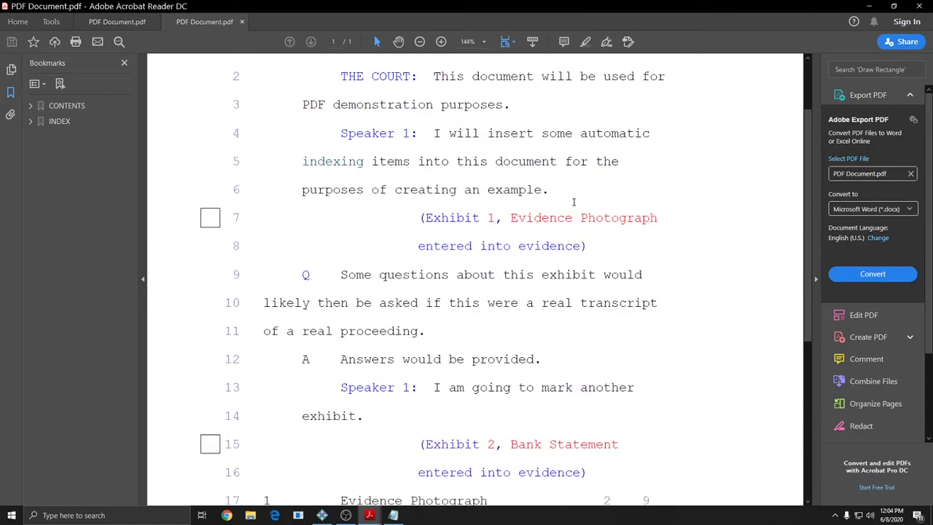
scroll(574, 204, up, 3)
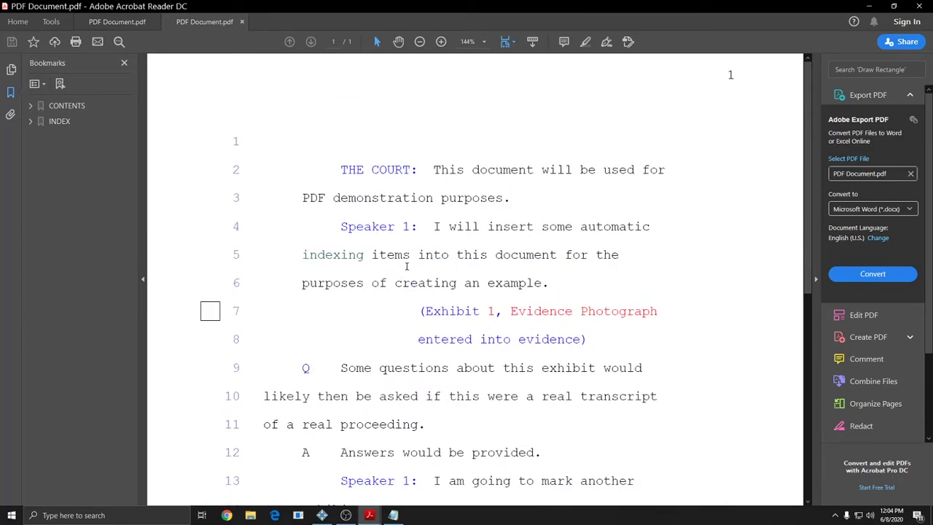
key(alt+Tab)
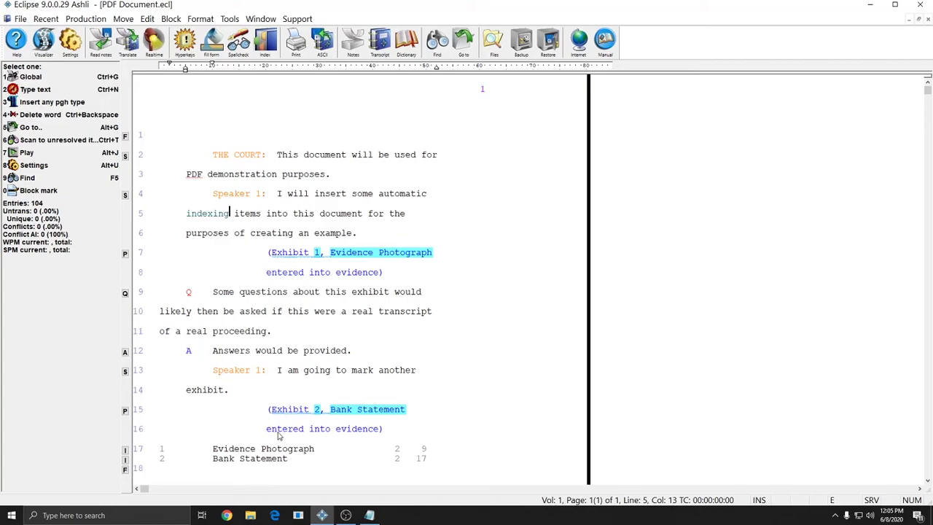
- Open the PDF Document job's [pdf] Adobe Acrobat Document from Eclipse's File manager (Ctrl+O)
key(ctrl+o)
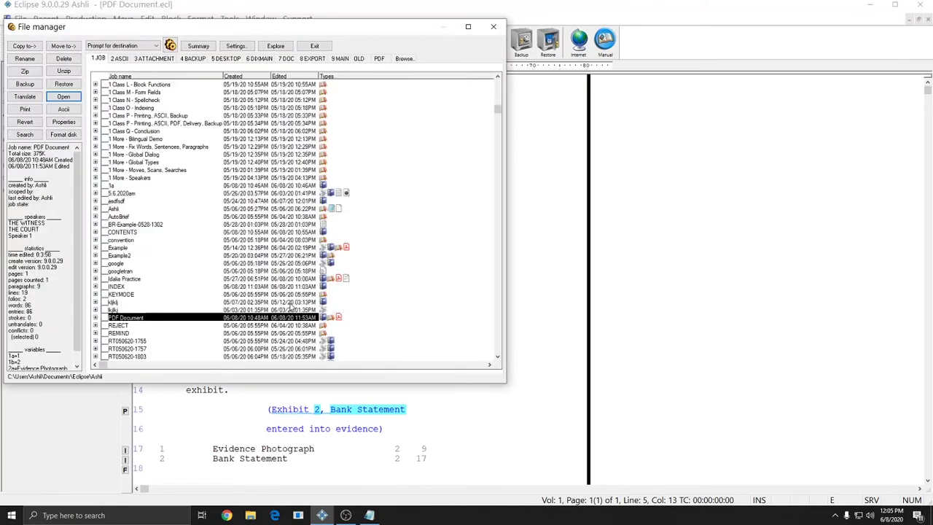
click(96, 318)
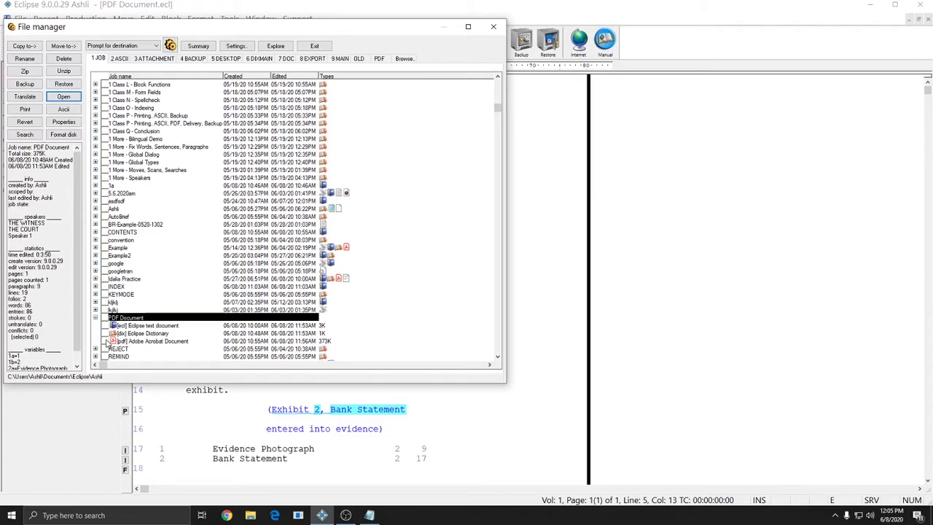
click(111, 341)
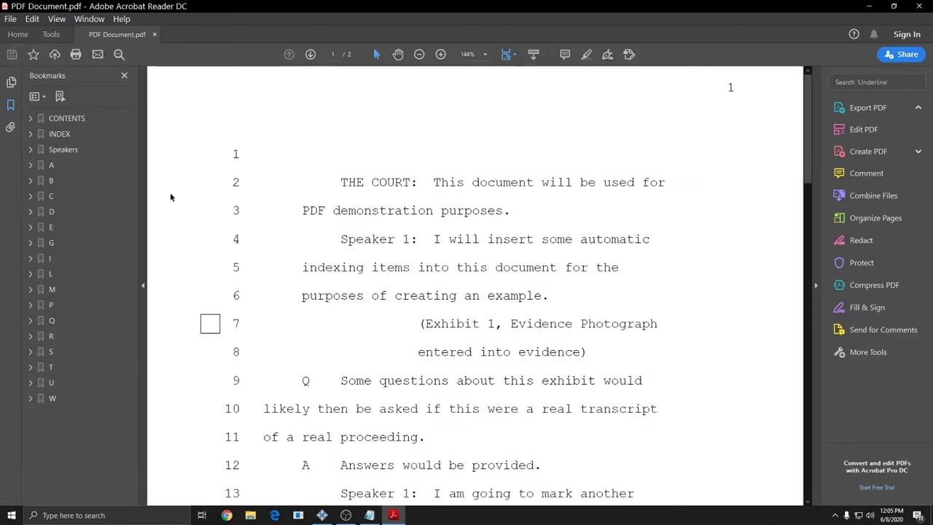
- Toggle the navigation pane, switch through Bookmarks and Page Thumbnails, and show the Attachments list
click(144, 197)
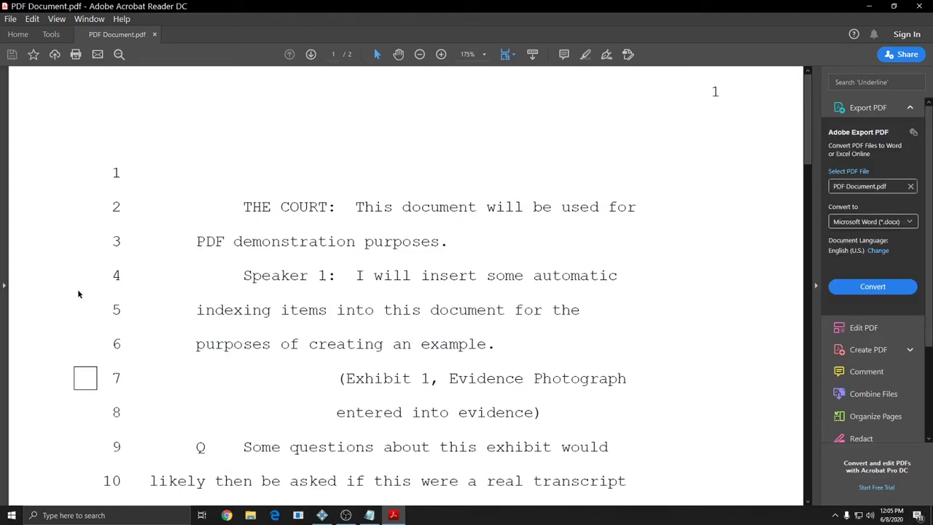
click(4, 284)
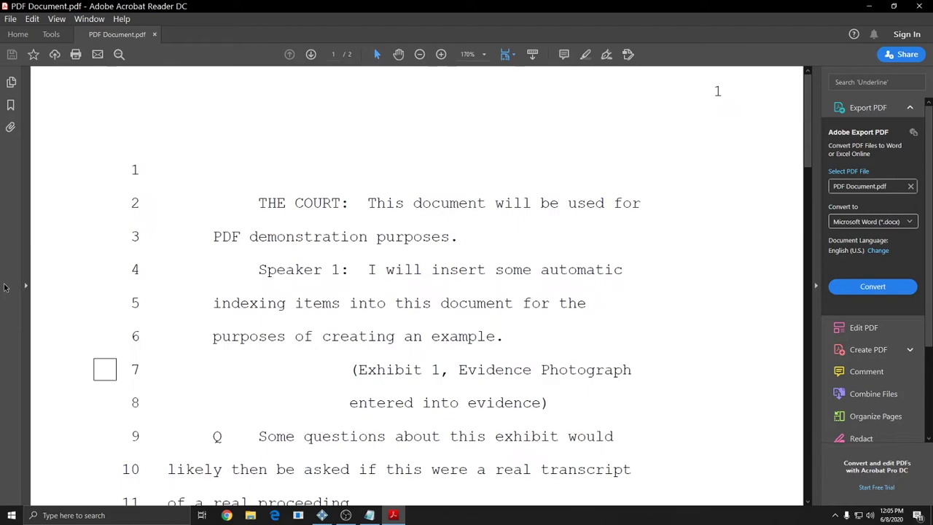
click(11, 105)
click(11, 82)
click(12, 127)
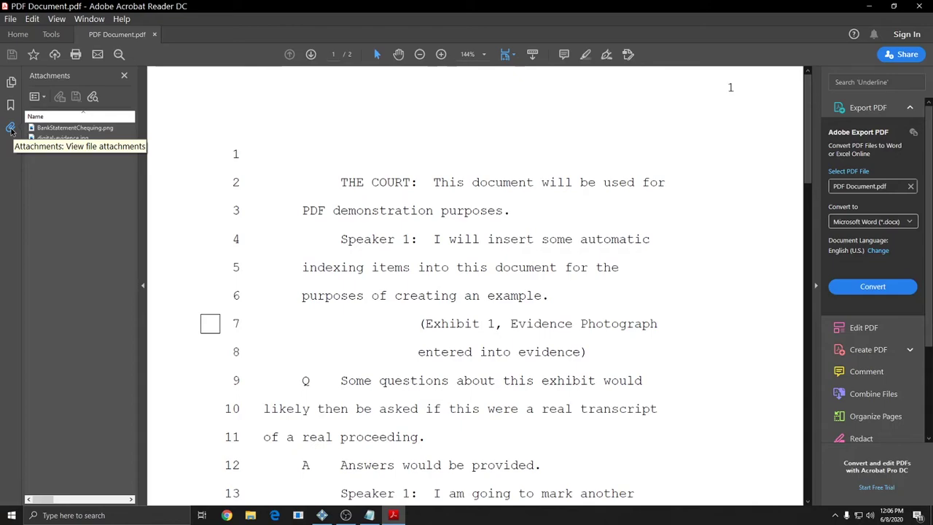
- Browse the View, Window and Help menus, then dismiss them without choosing anything
click(61, 23)
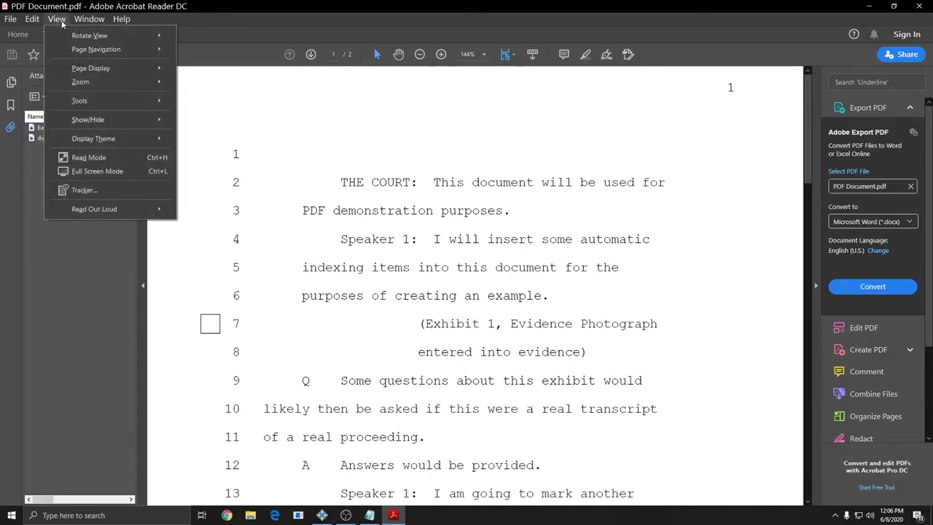
mouse_move(85, 21)
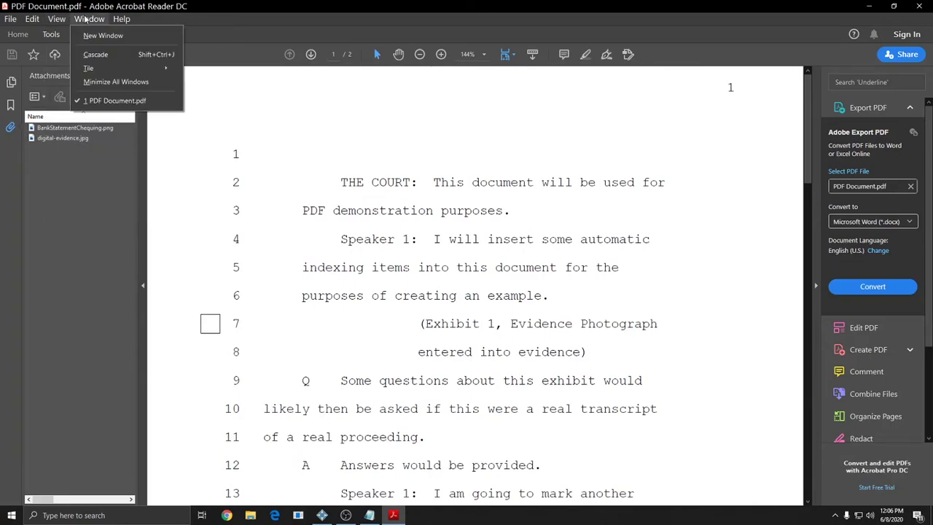
mouse_move(39, 20)
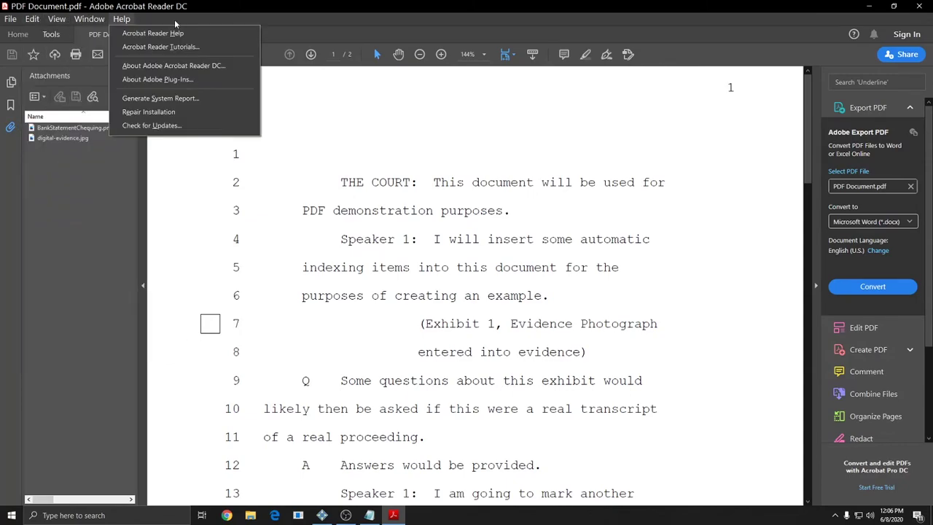
click(208, 20)
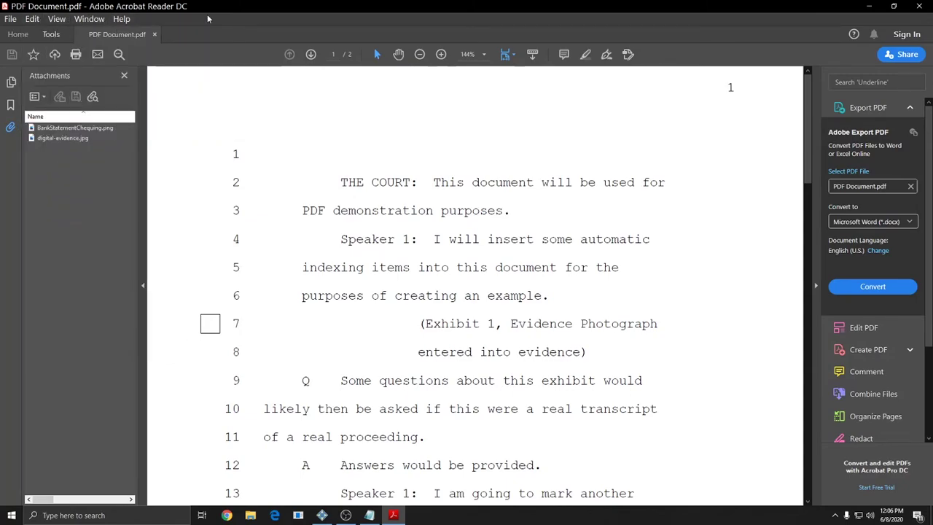